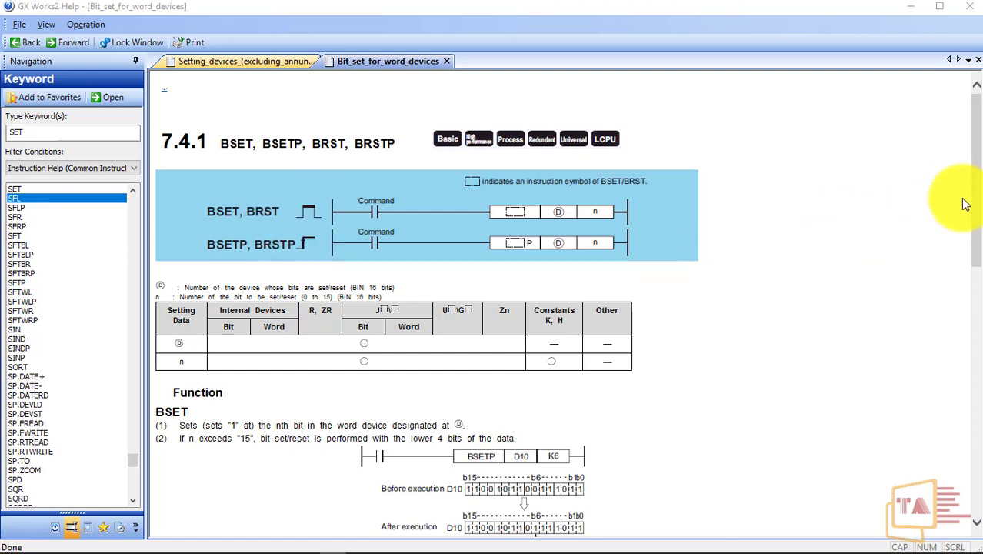
Scroll the help page to the BSET/BRST Function section with the BSETP D10 K6 and BRSTP D10 K11 examples.
drag(978, 207, 978, 283)
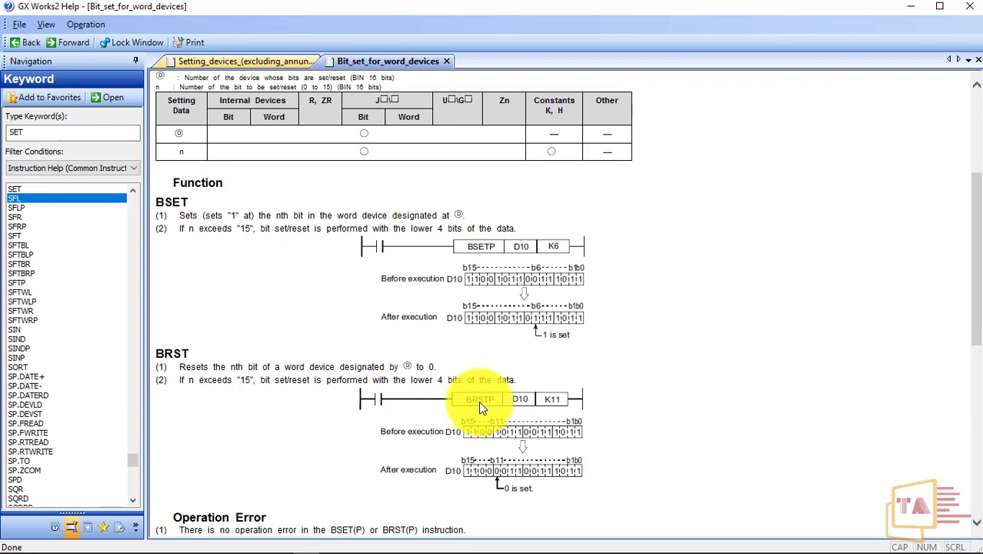
Scroll further to the Program Example for D8 bits 8 and 3 and the D8.8/D8.3 remark.
drag(975, 296, 975, 510)
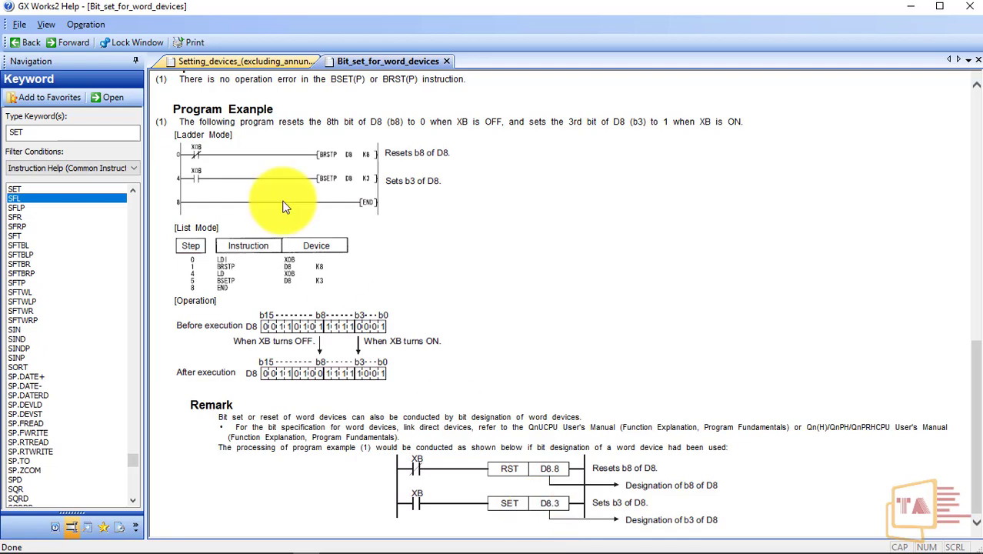
Show the 5.3.5 SET reference page from the Setting_devices_(excluding_annunciators) tab.
click(247, 61)
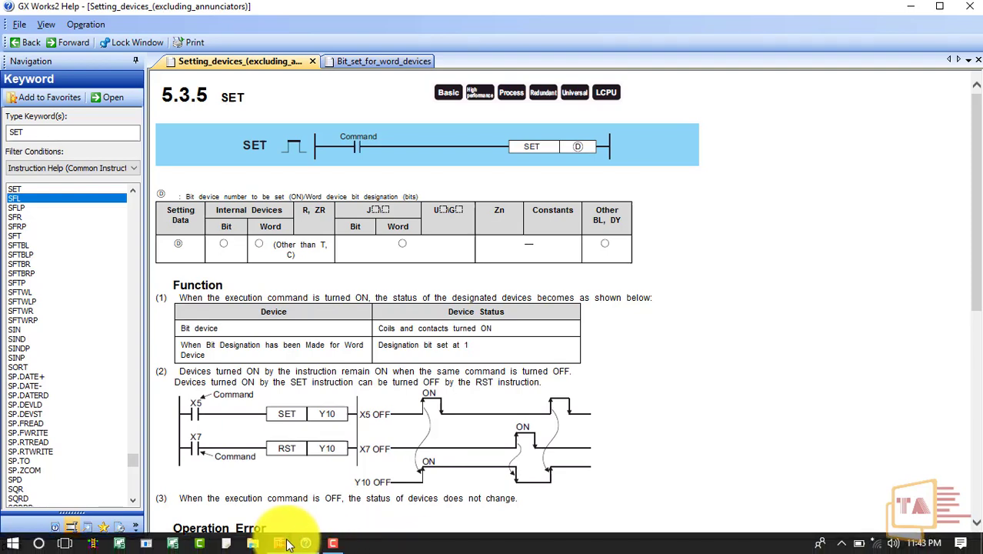
Add a rung where contact X0 drives BSET D5 K4, with a blank row below it.
click(287, 543)
click(237, 121)
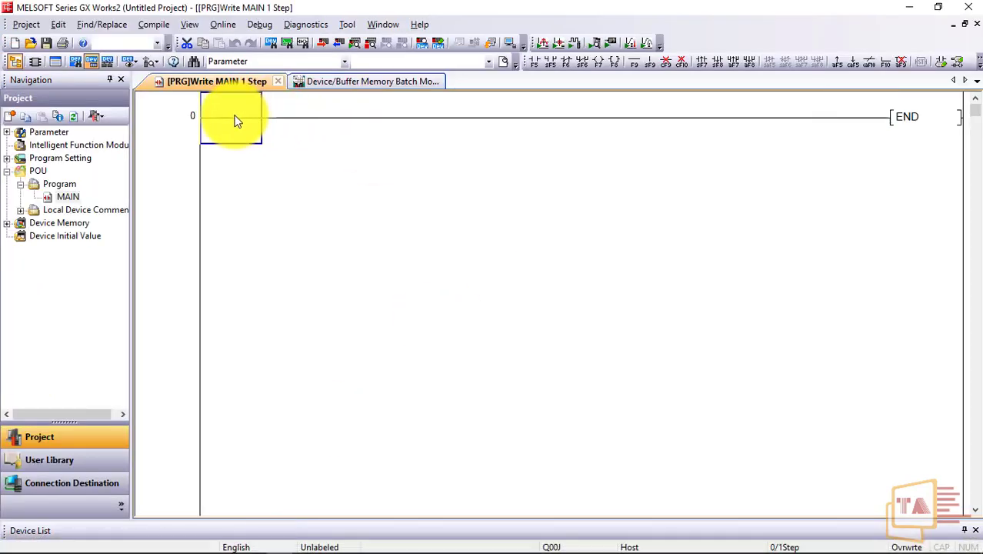
key(shift+Insert)
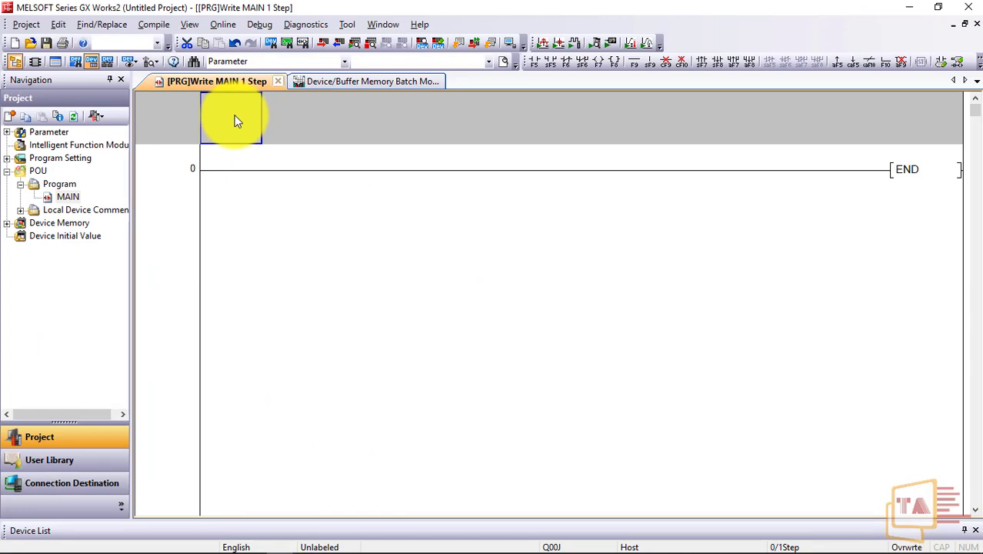
text(x0)
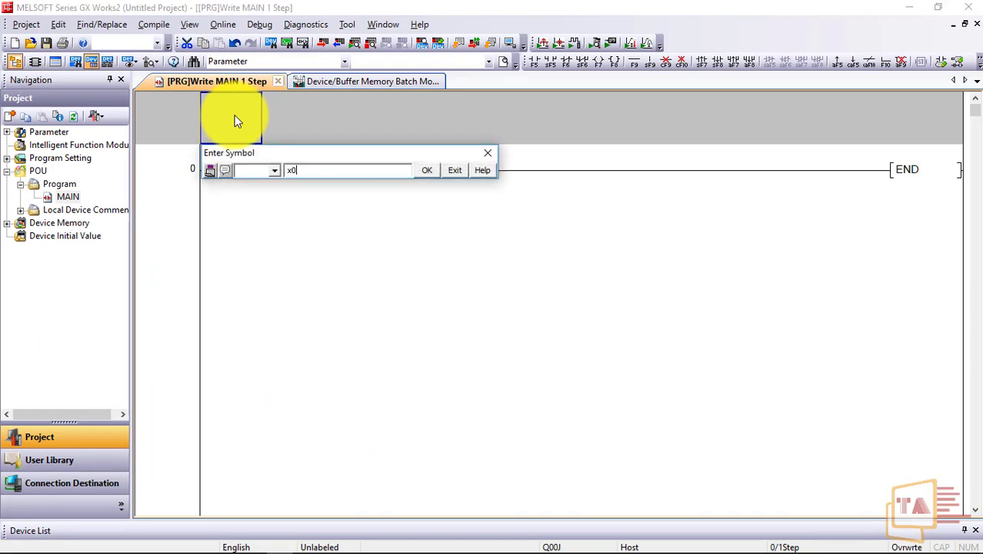
key(Return)
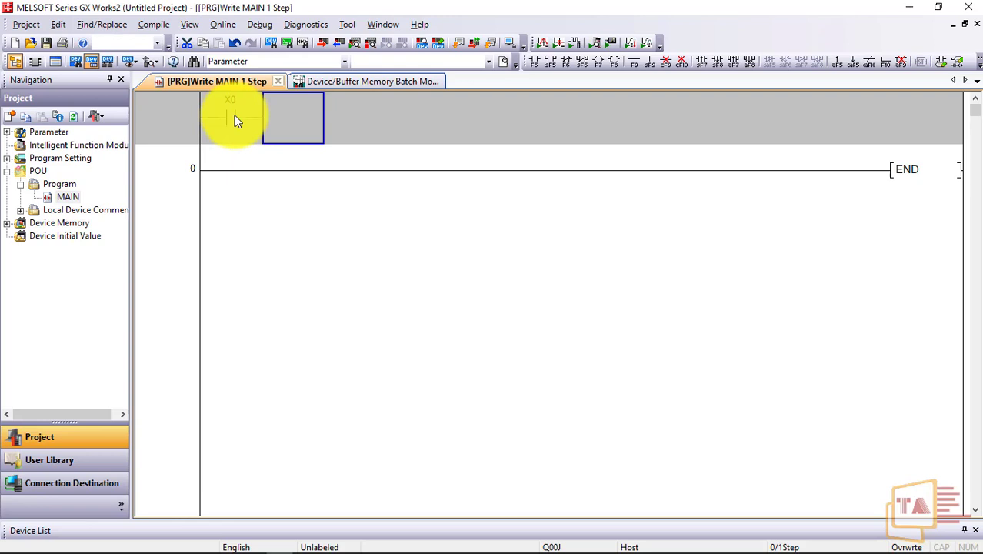
text(bset )
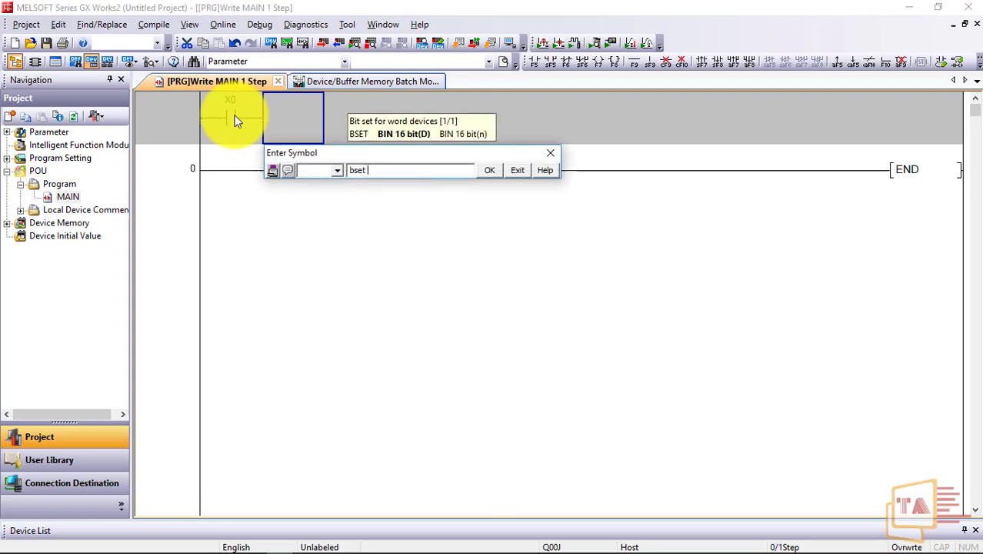
text(d)
text(5 )
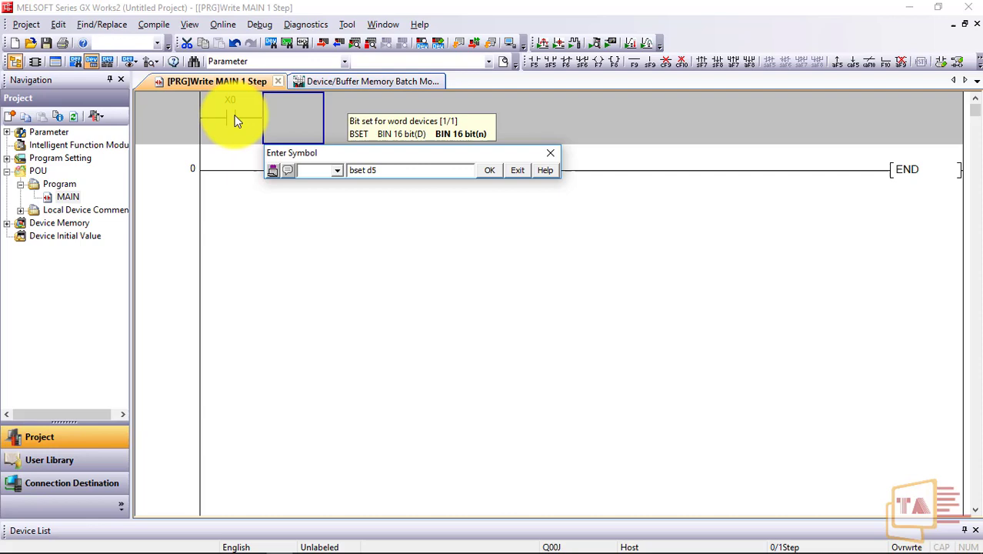
text(k4)
key(Return)
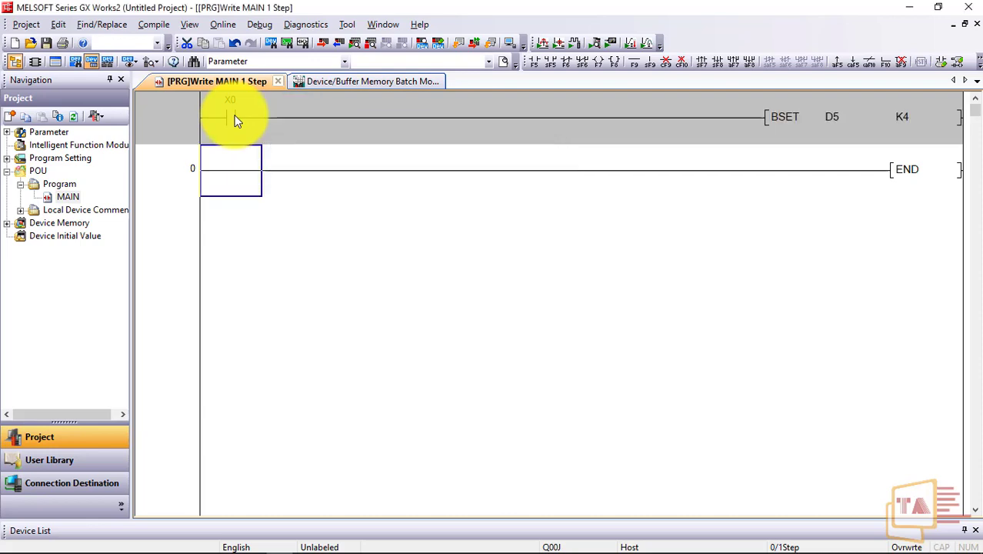
key(shift+Insert)
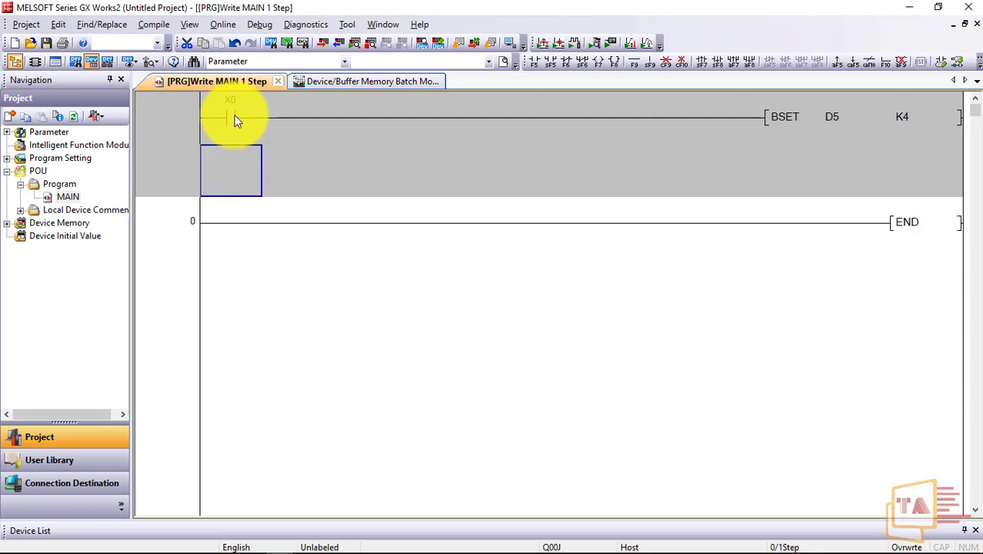
Add a rung where contact X1 drives BSET D9 K6, with a new blank row after it.
text(x1)
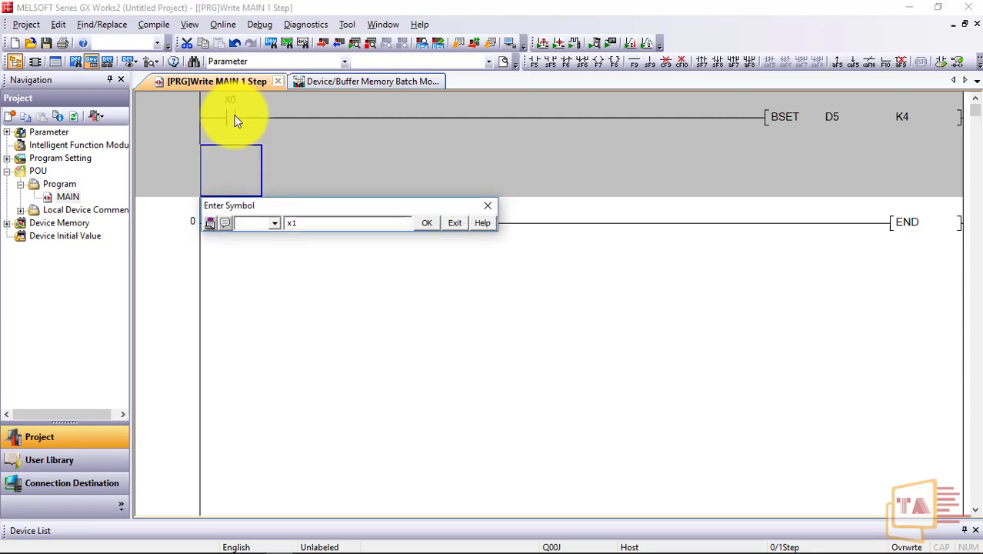
key(Return)
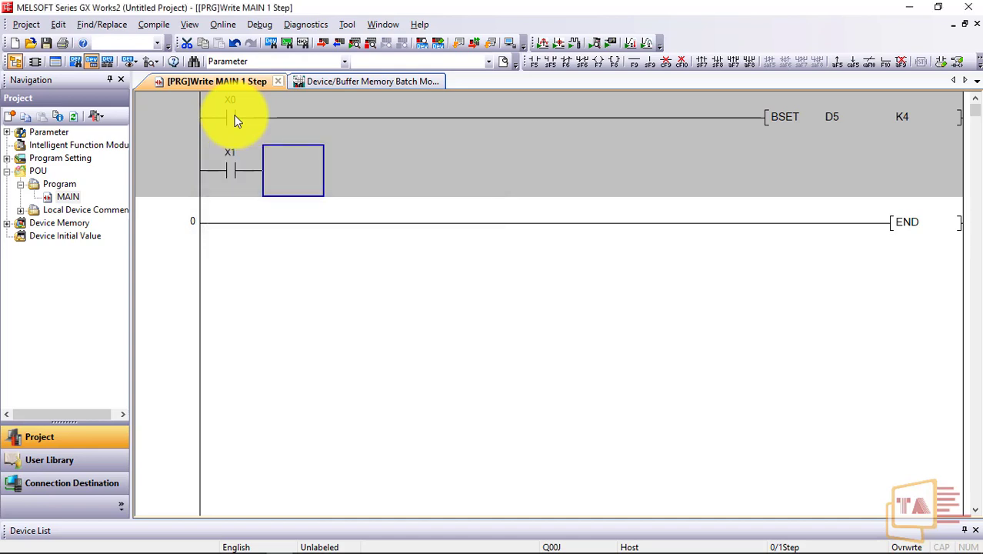
text(bset )
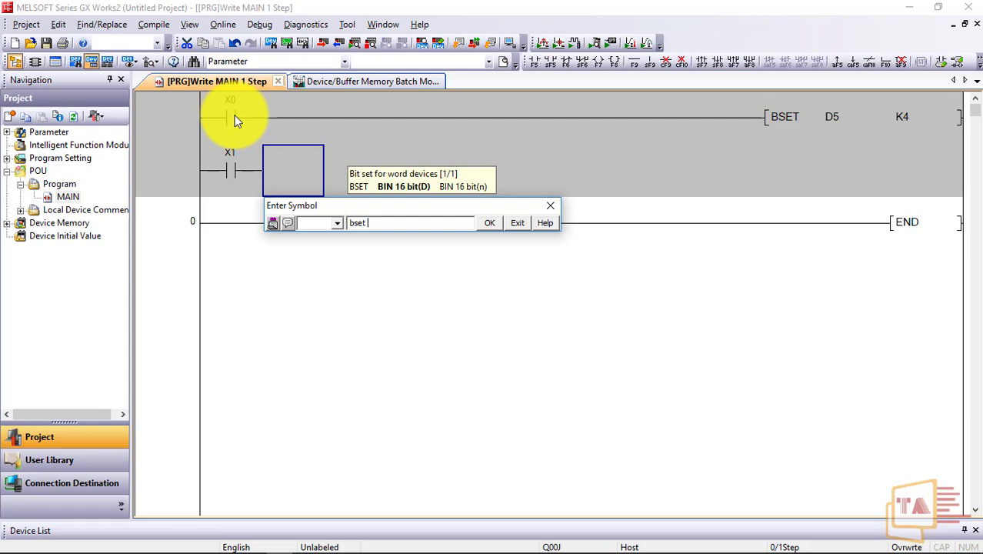
text(d9 )
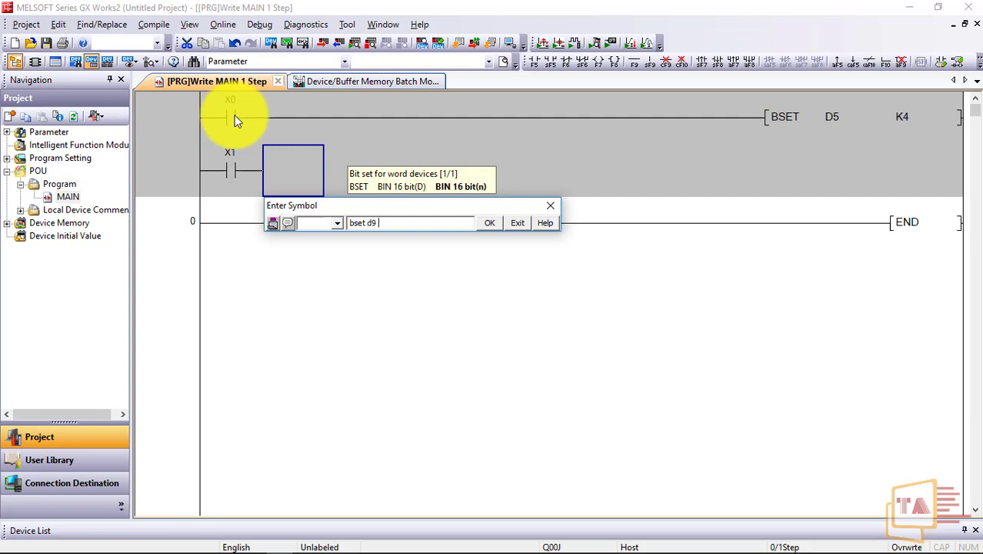
text(k)
text(6)
key(Return)
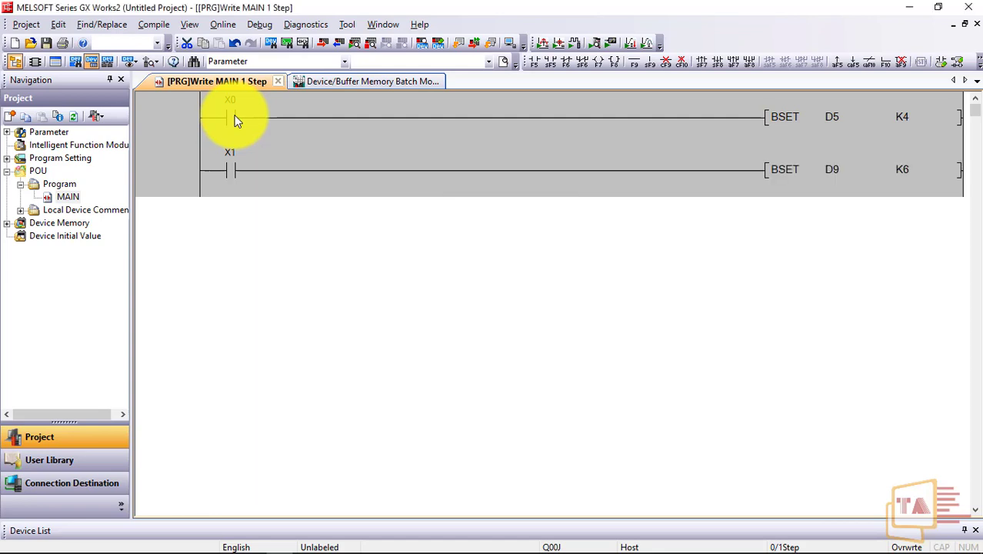
key(shift+Insert)
Add a rung where contact X2 drives BRST D5 K4.
text(x2)
key(Return)
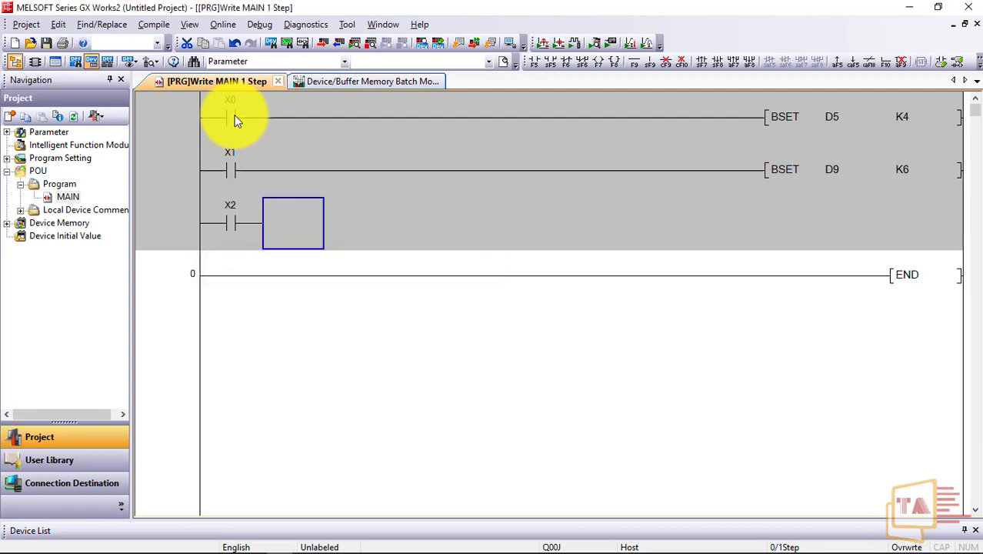
text(brst )
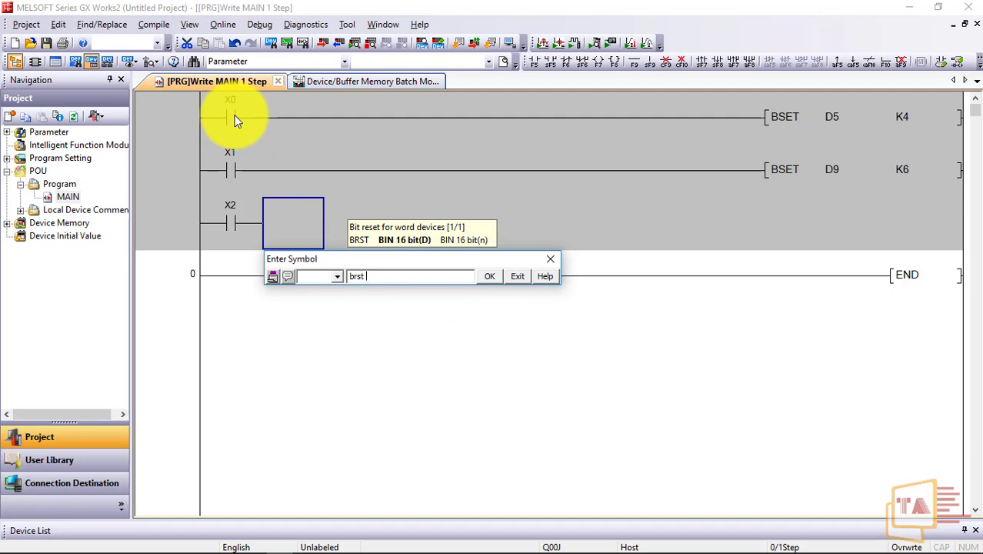
text(d5 )
text(k)
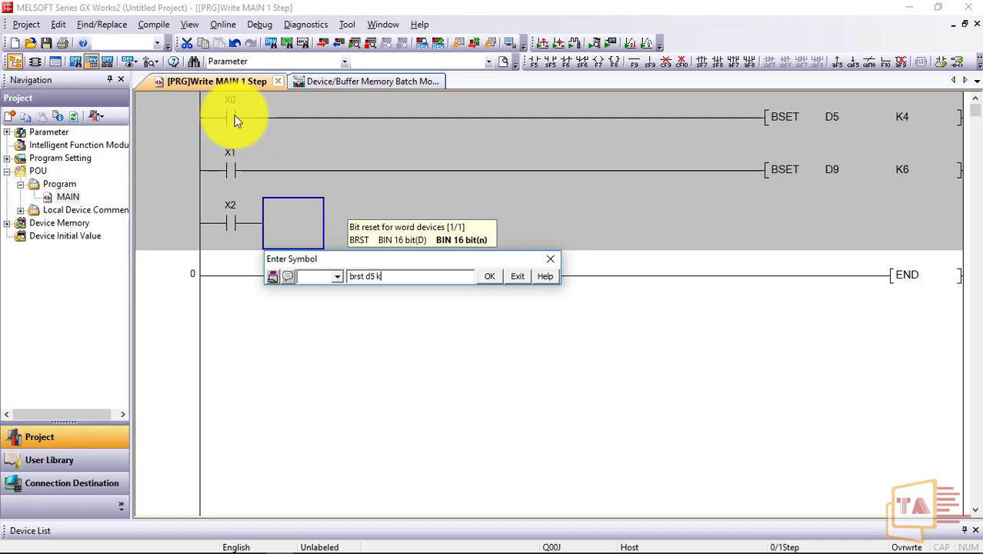
text(4)
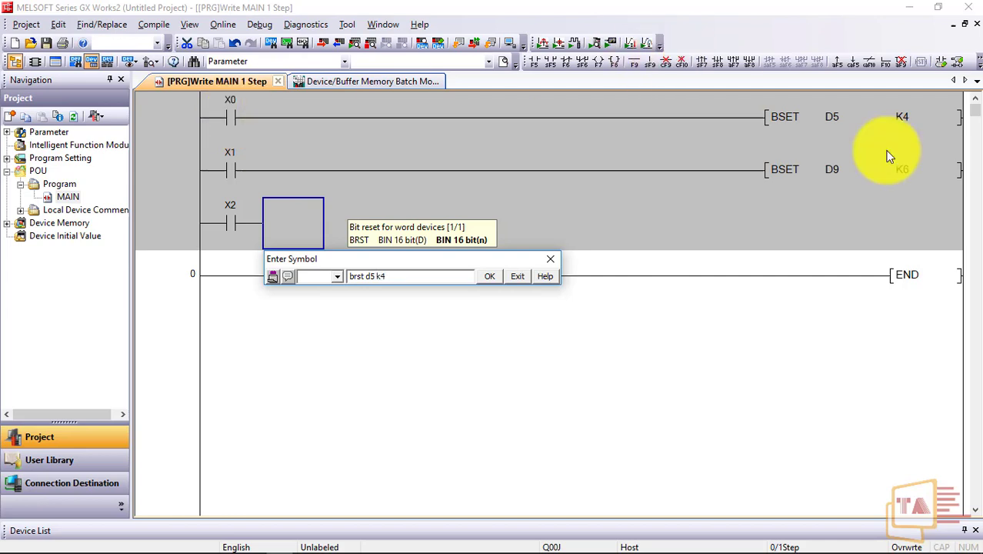
click(489, 277)
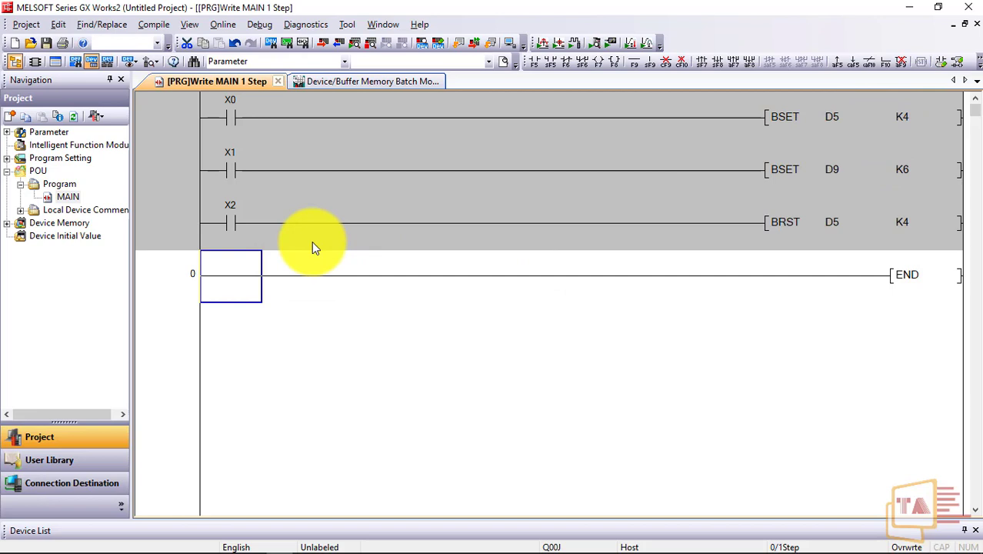
Add a rung where contact X3 drives BRST D9 K6.
text(x3)
key(Return)
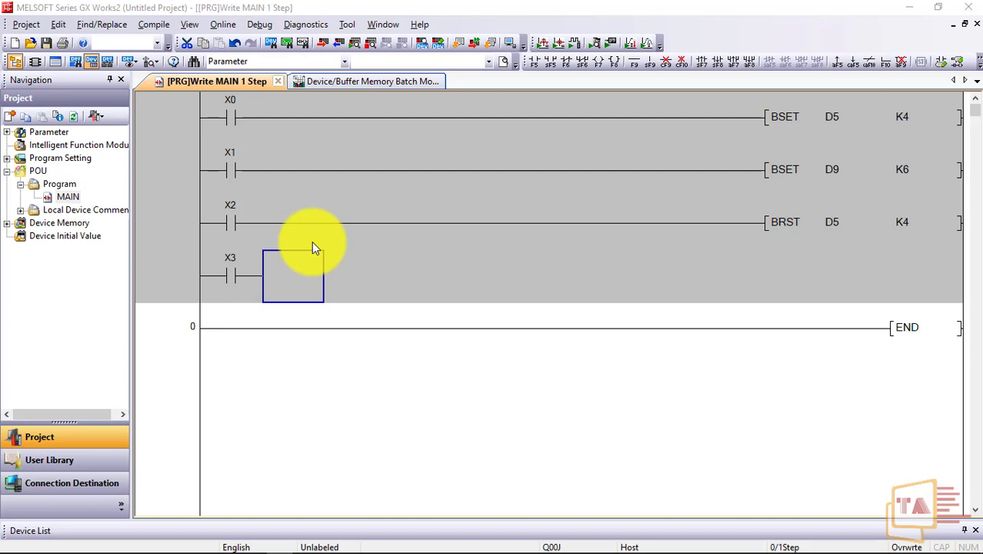
text(brst )
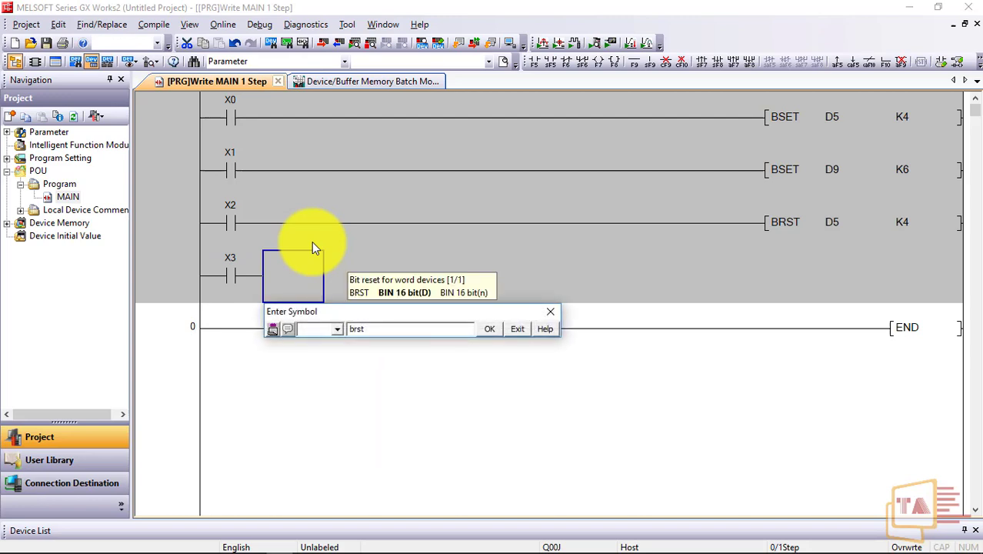
text(d9 k)
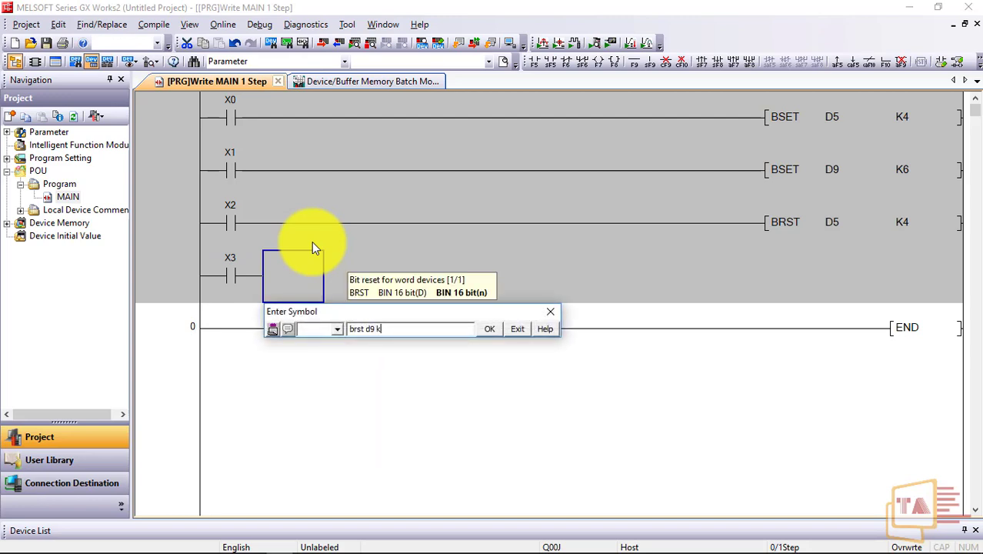
text(6)
key(Return)
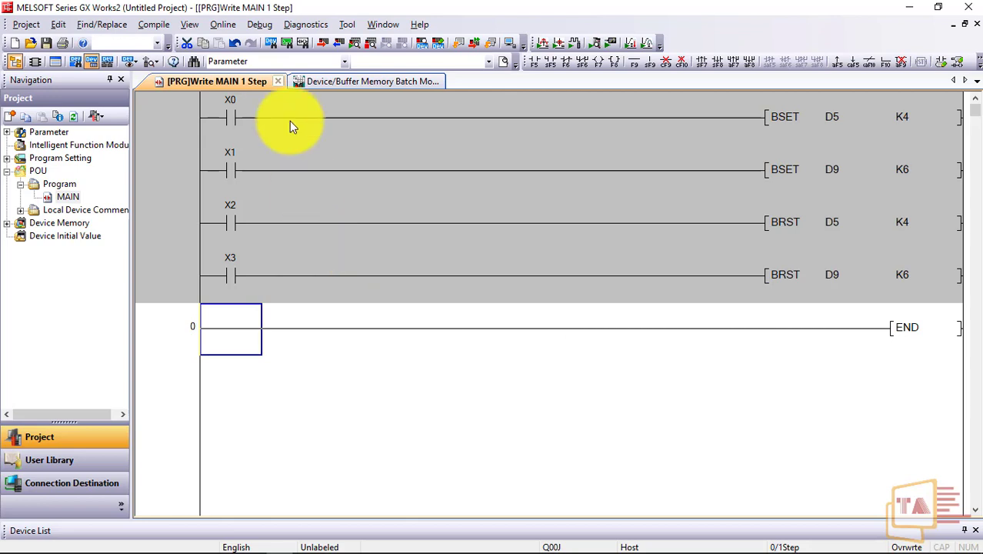
Build the ladder into 17 steps, write it to the simulator and start monitoring.
click(154, 25)
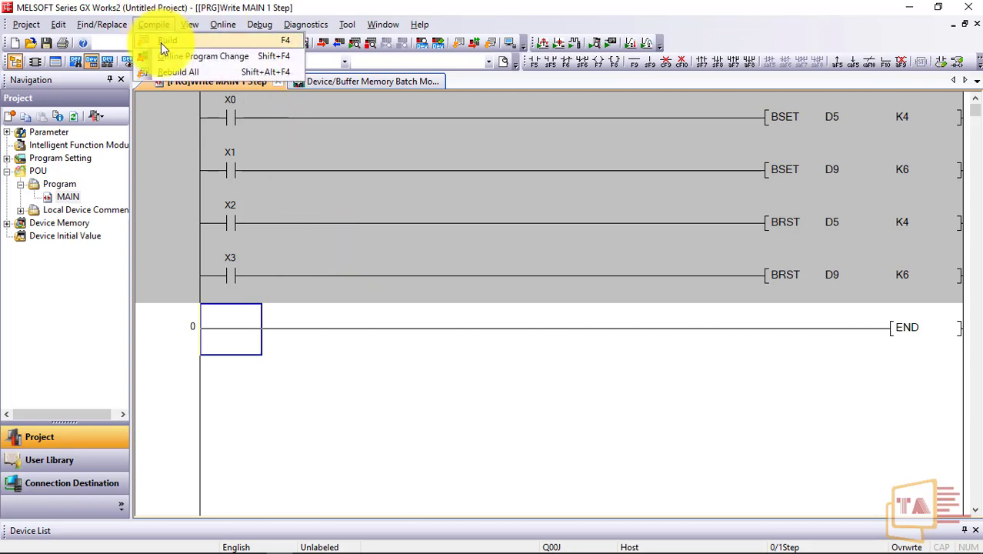
click(162, 40)
click(259, 27)
click(269, 39)
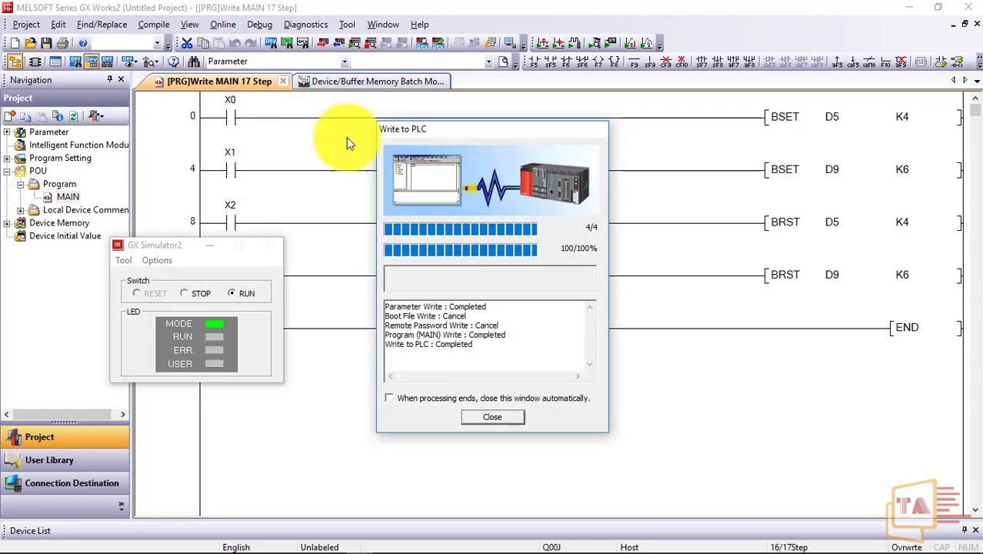
click(498, 415)
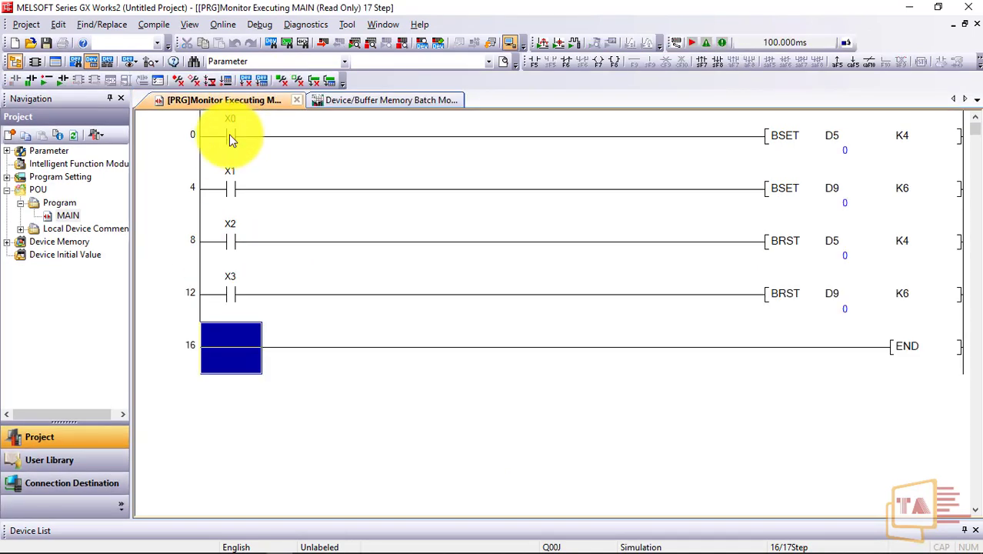
Force X0 ON so D5 reads 16, then switch to the device batch monitor.
click(230, 138)
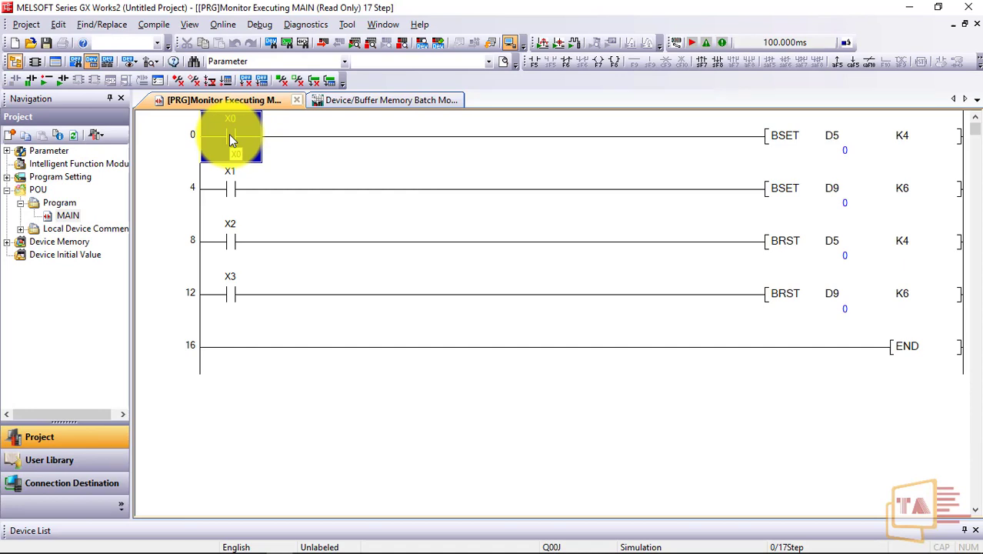
shift+double_click(230, 137)
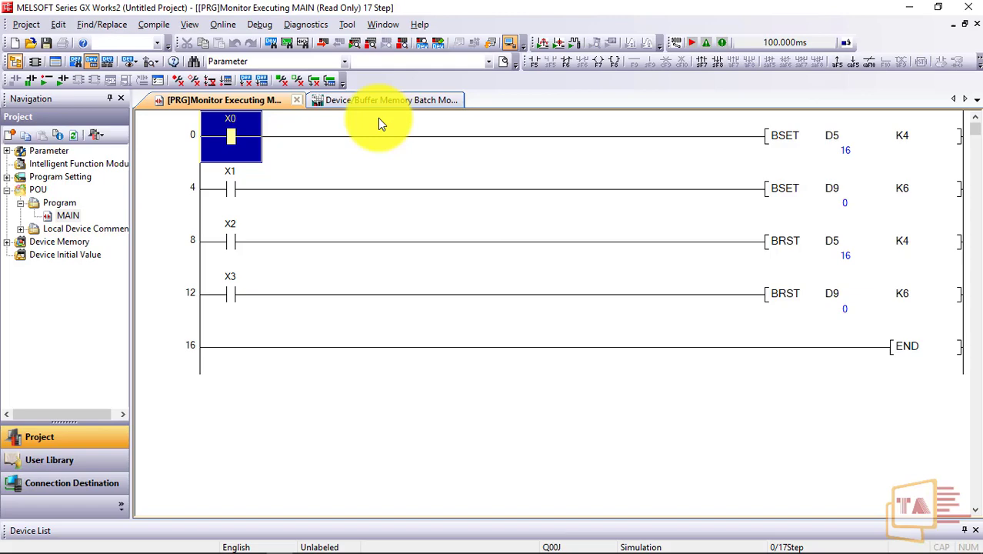
click(364, 104)
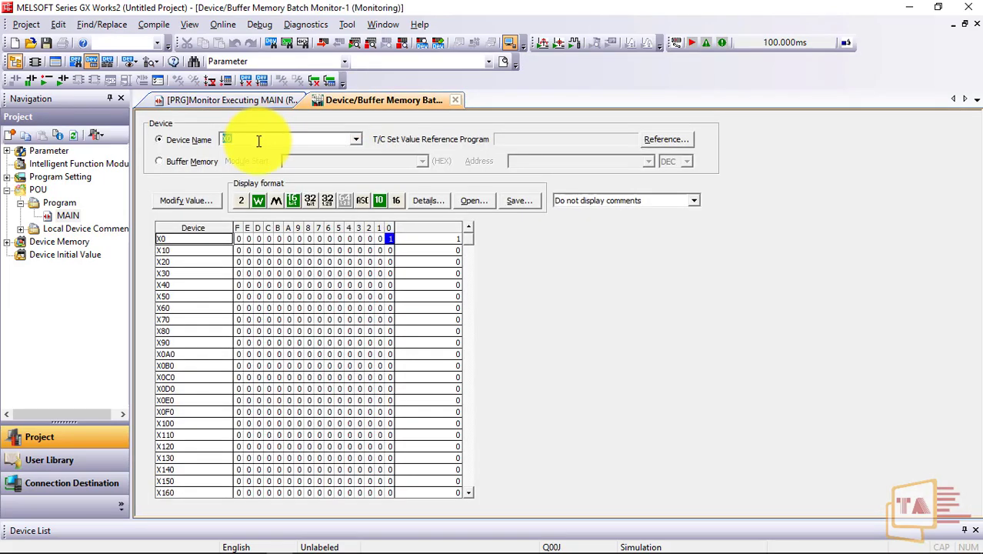
List the batch monitor from D5, showing D5 = 16 with bit 4 set.
text(D5)
key(Return)
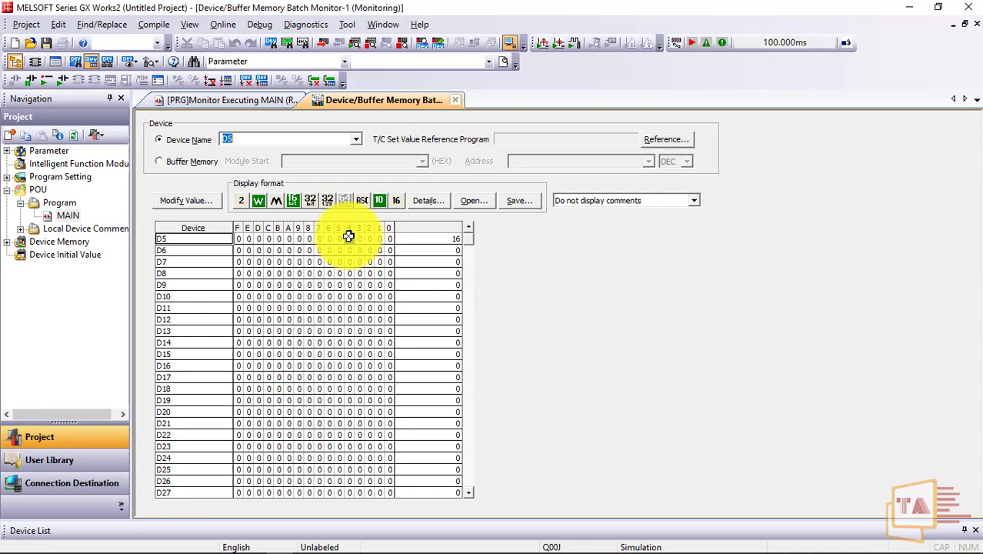
Force X1 ON and confirm in the batch monitor that D9 reads 64 with bit 6 set.
click(235, 101)
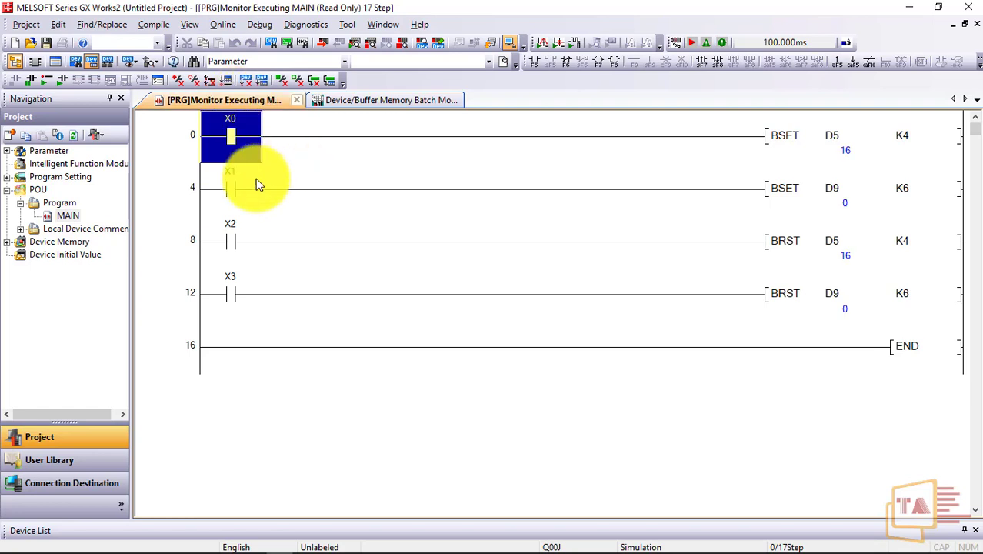
click(230, 189)
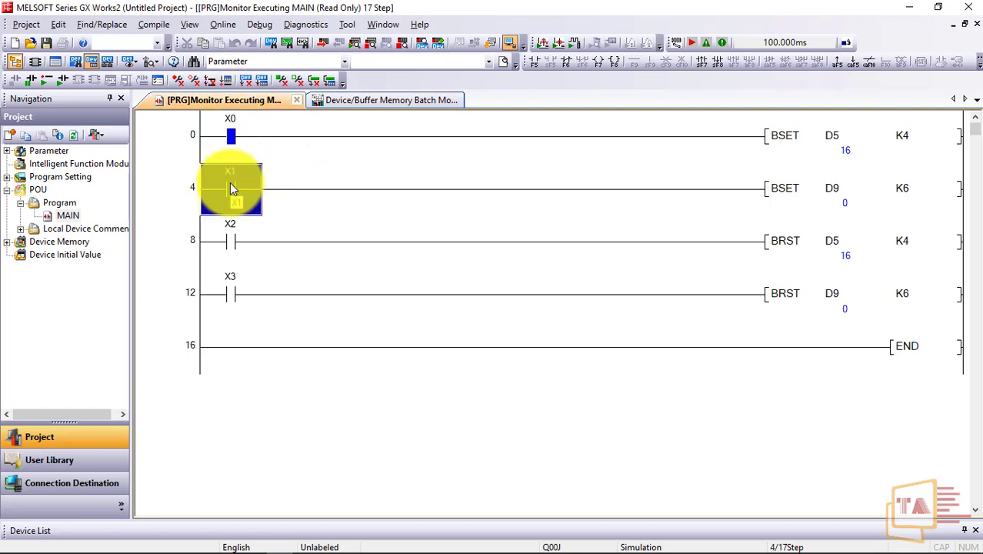
shift+double_click(231, 187)
click(358, 99)
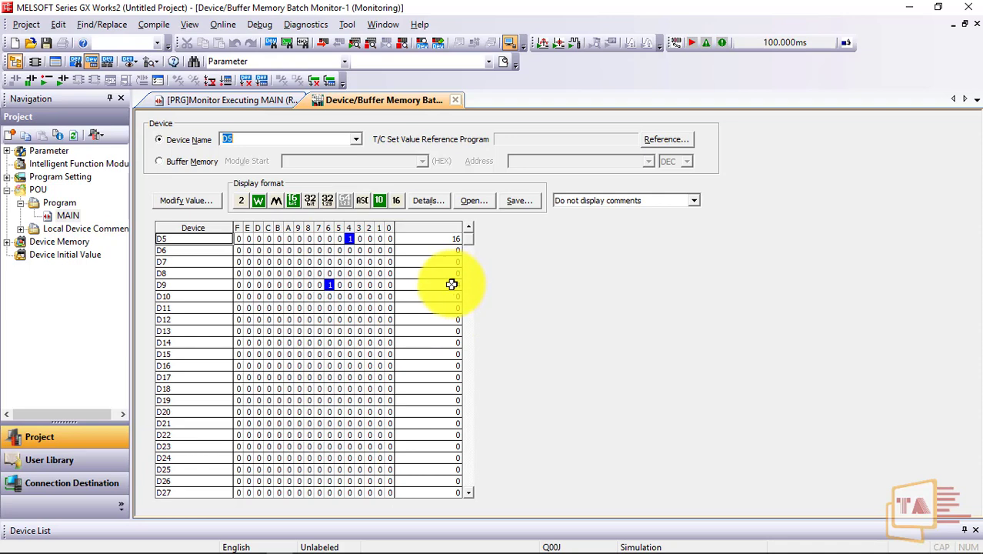
click(262, 99)
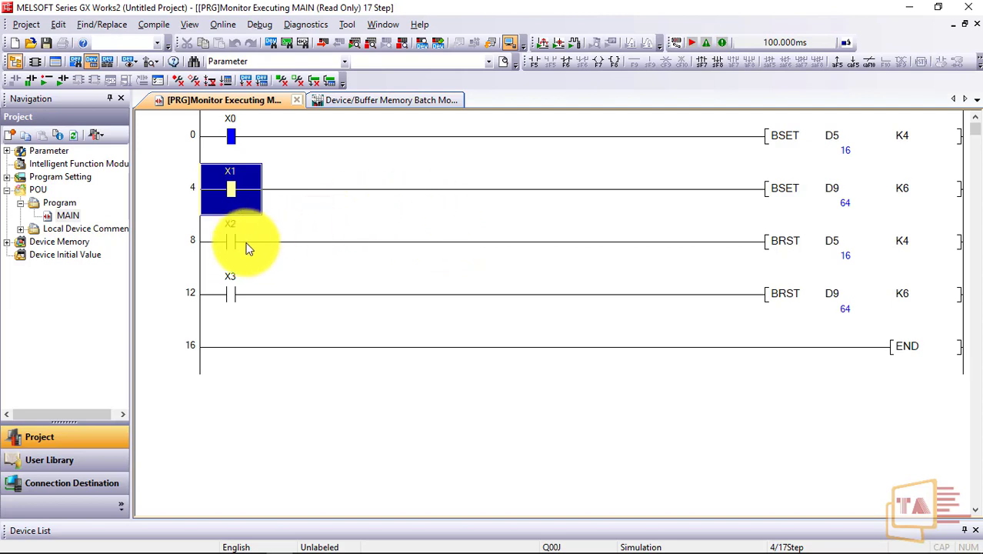
Move through the X2 and X3 contacts, forcing X3 ON so D9 resets to 0.
key(Up)
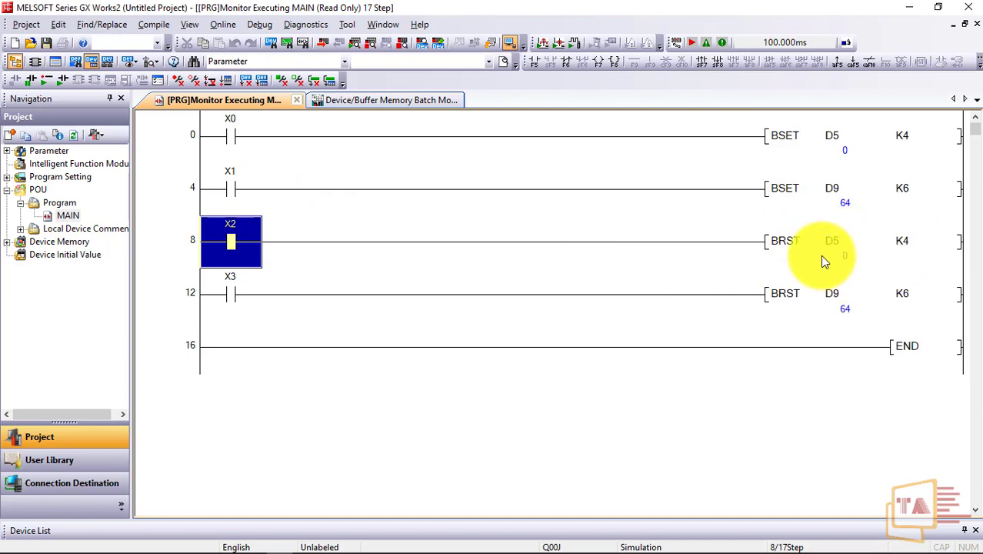
click(236, 294)
shift+double_click(237, 290)
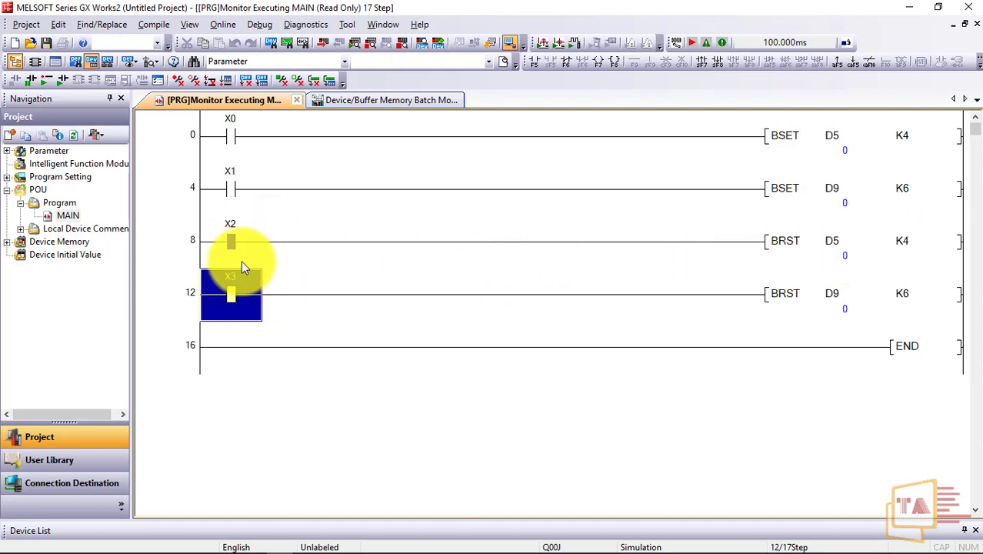
key(Up)
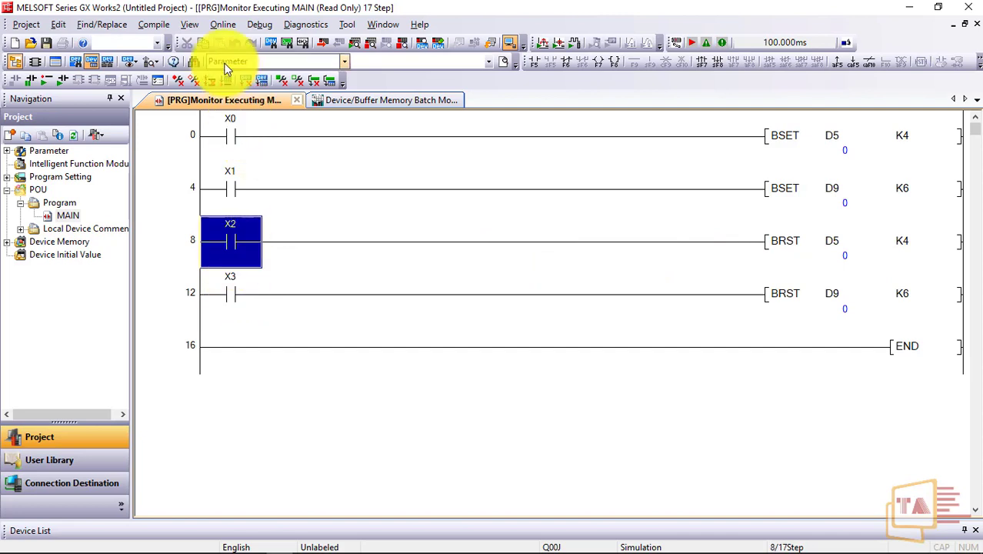
Stop monitoring and switch to write mode with rung 0's BSET D5 K4 selected.
click(254, 26)
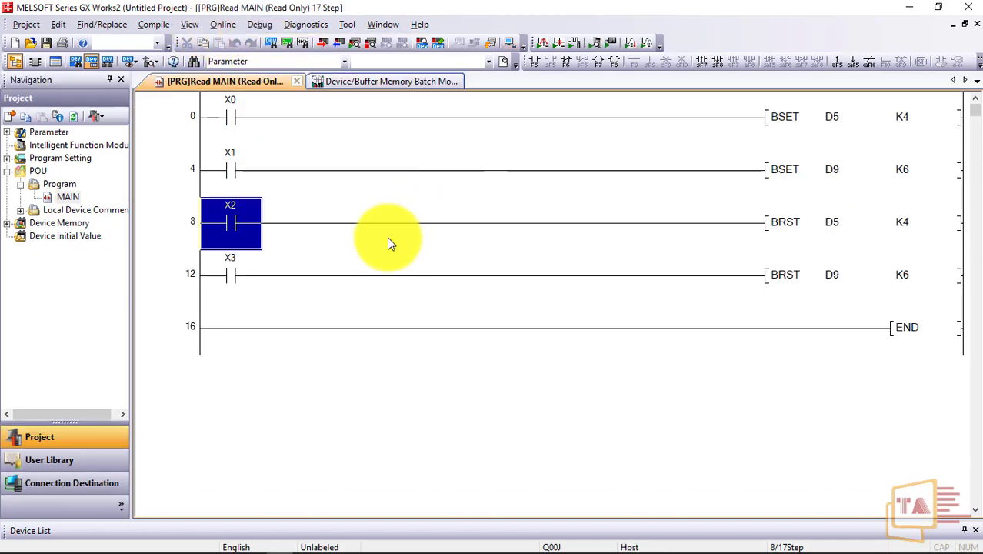
click(821, 126)
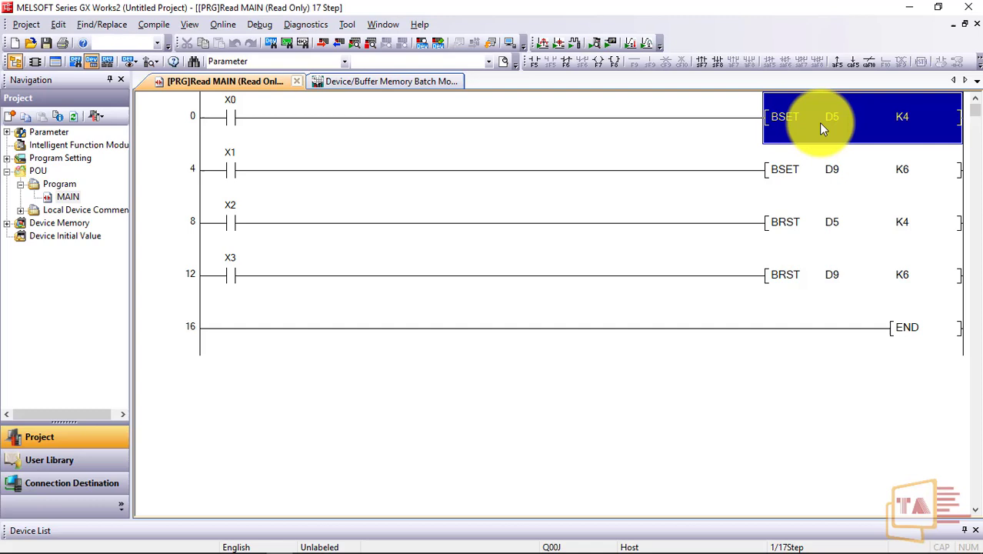
key(ctrl+f)
key(Escape)
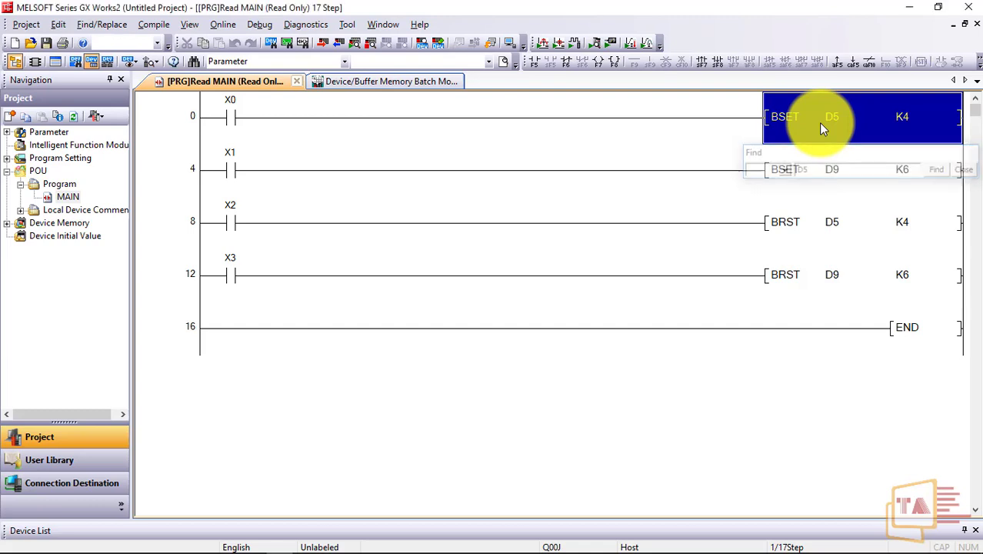
key(F2)
Edit rung 0's BSET D5 K4 entry into SET D5.4.
key(Return)
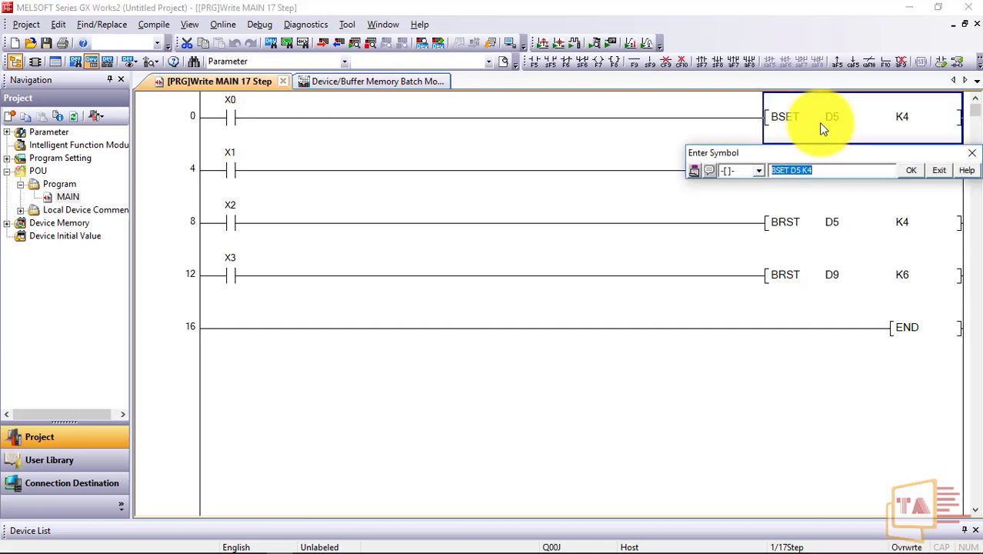
key(Left)
key(Left)
key(Left)
key(Left)
key(Left)
key(Left)
key(Left)
key(Left)
key(Left)
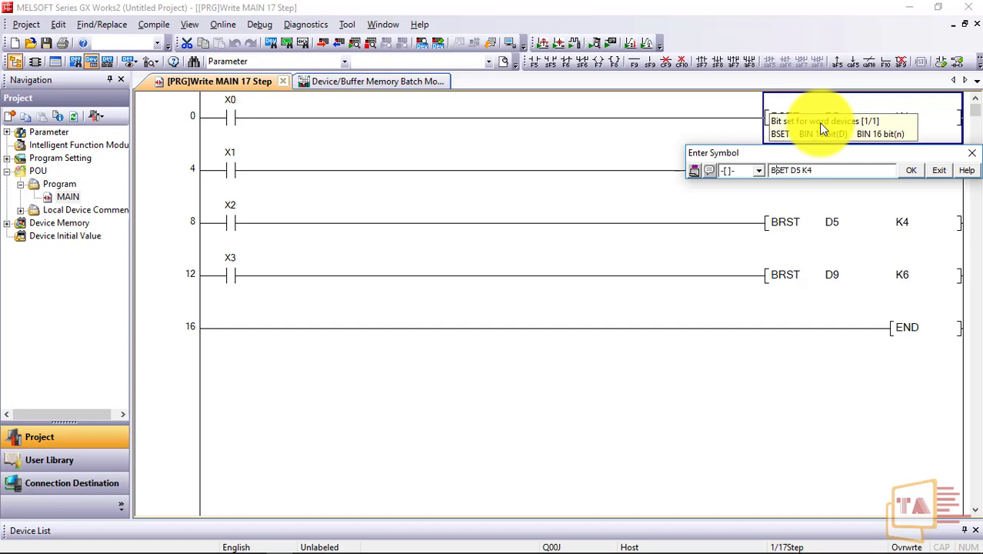
key(BackSpace)
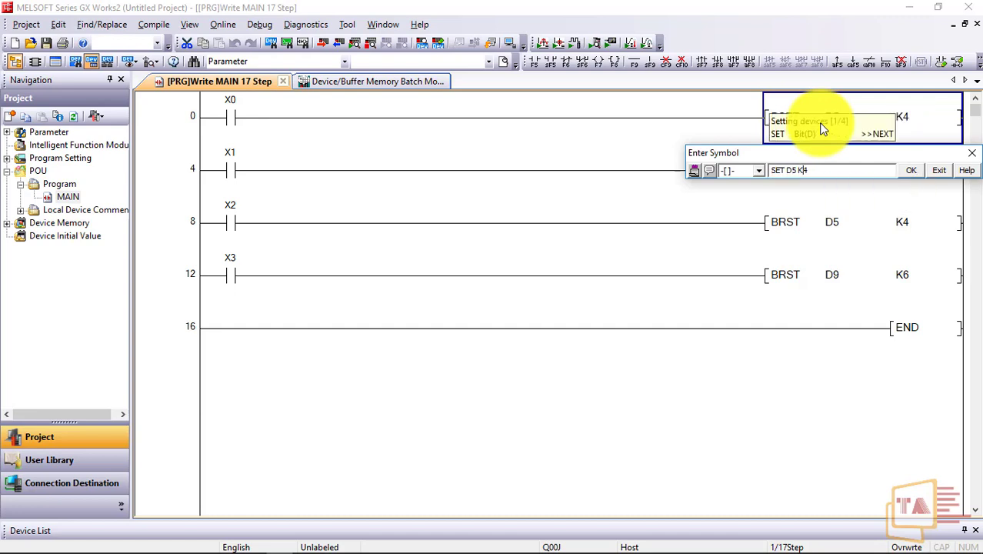
key(BackSpace)
key(BackSpace)
key(BackSpace)
text(.4)
key(Return)
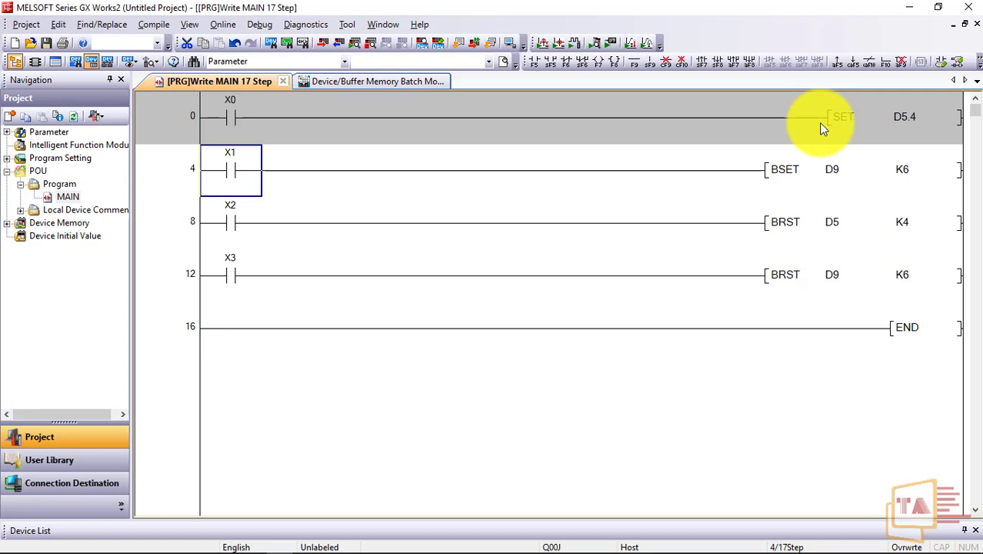
Replace BSET D9 K6, BRST D5 K4 and BRST D9 K6 with SET D9.6, RST D5.4 and RST D9.6.
double_click(833, 178)
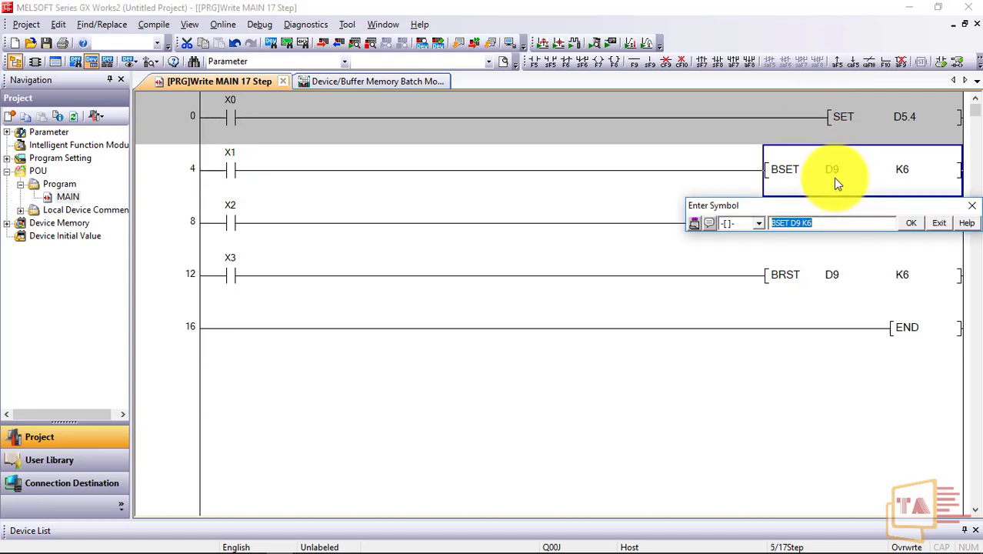
key(BackSpace)
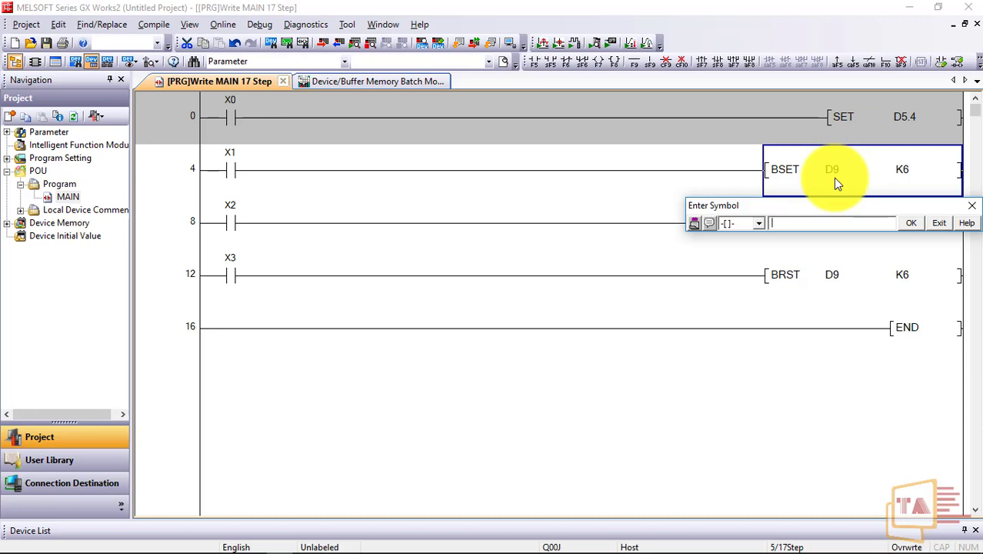
text(set )
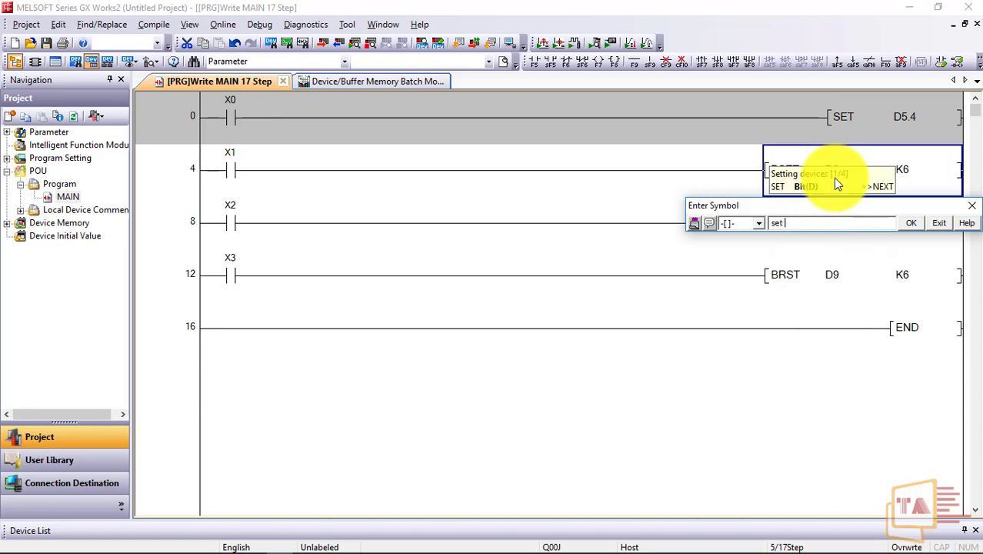
text(d)
text(9.6)
key(Return)
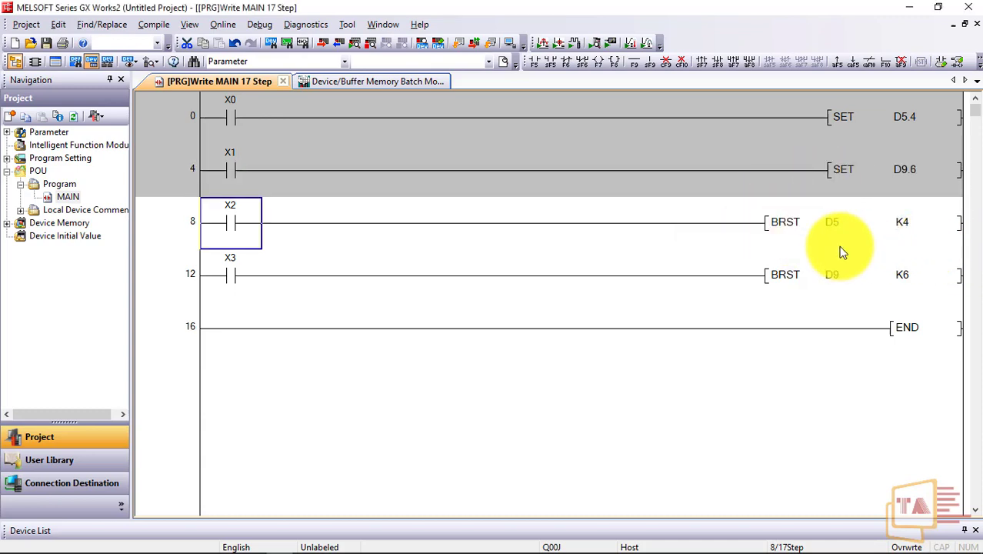
double_click(820, 220)
text(rs)
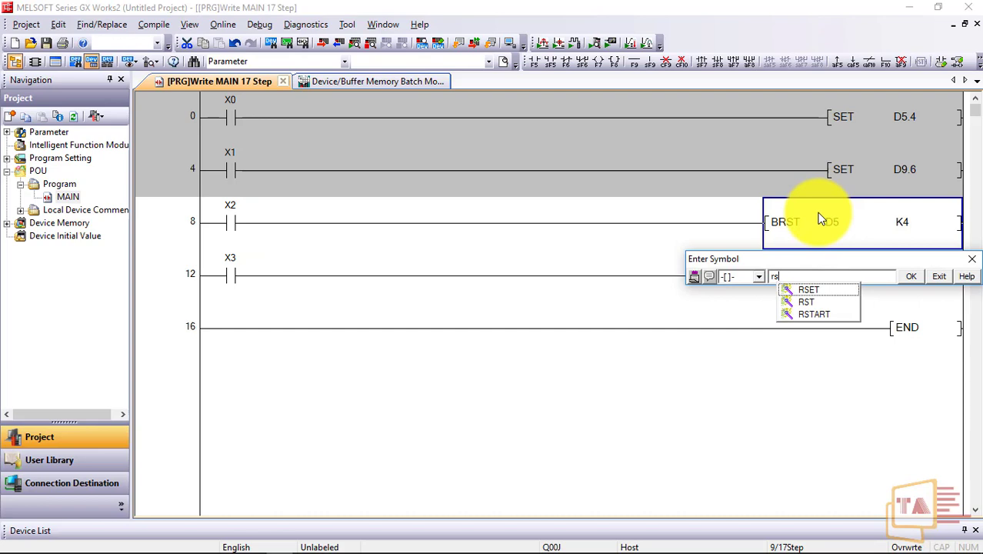
text(t d)
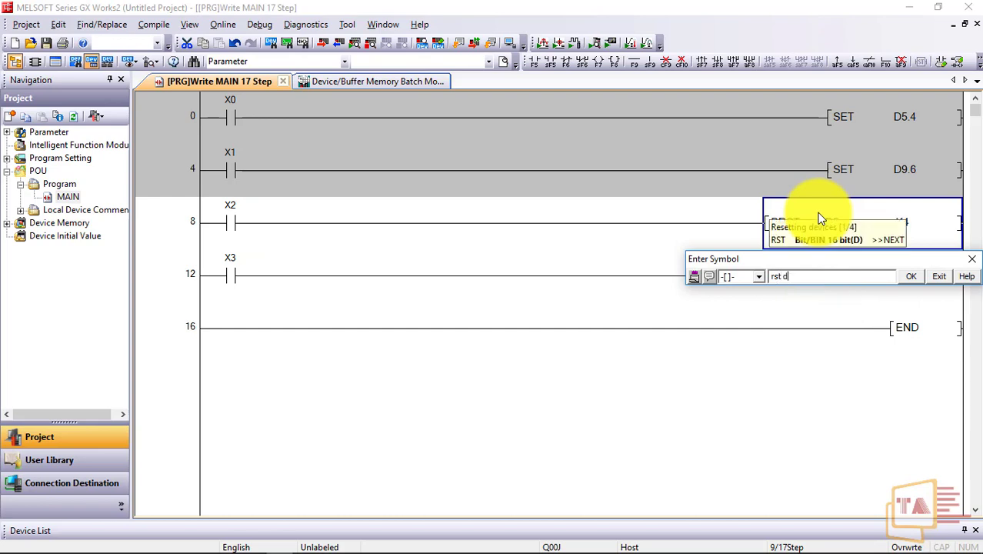
text(5.4)
key(Return)
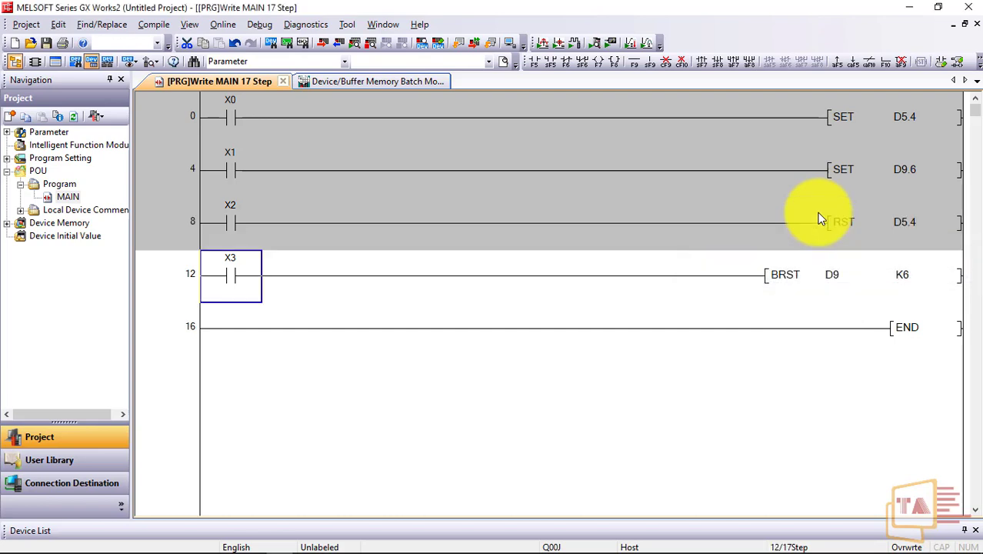
double_click(837, 271)
text(r)
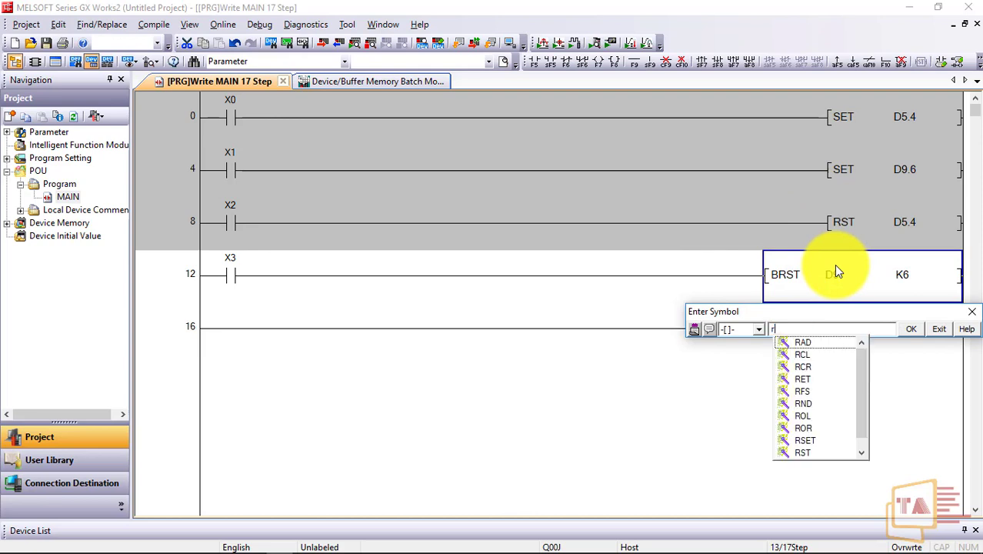
text(st)
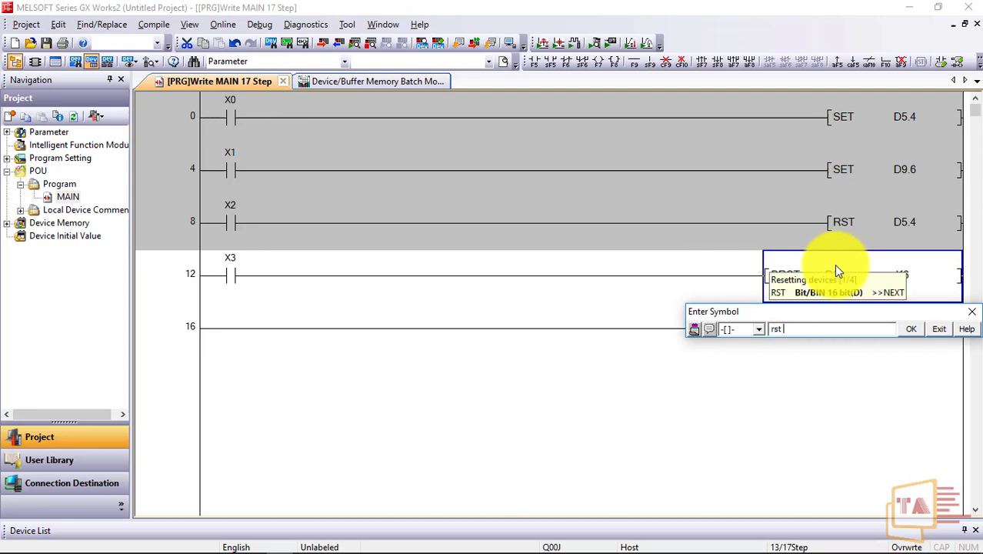
text( d9.6)
key(Return)
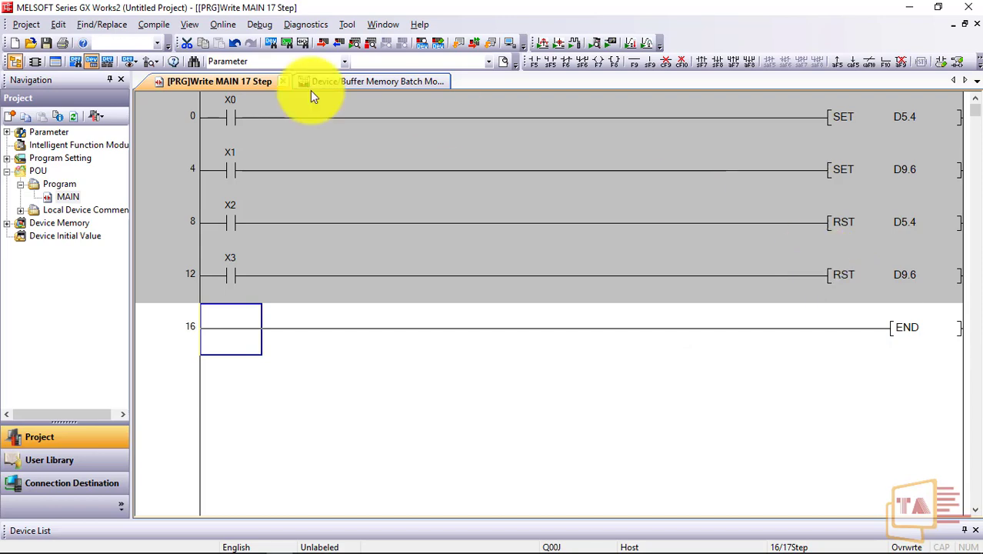
Build the 9-step program, write it to the simulator and close the completed write report.
click(161, 25)
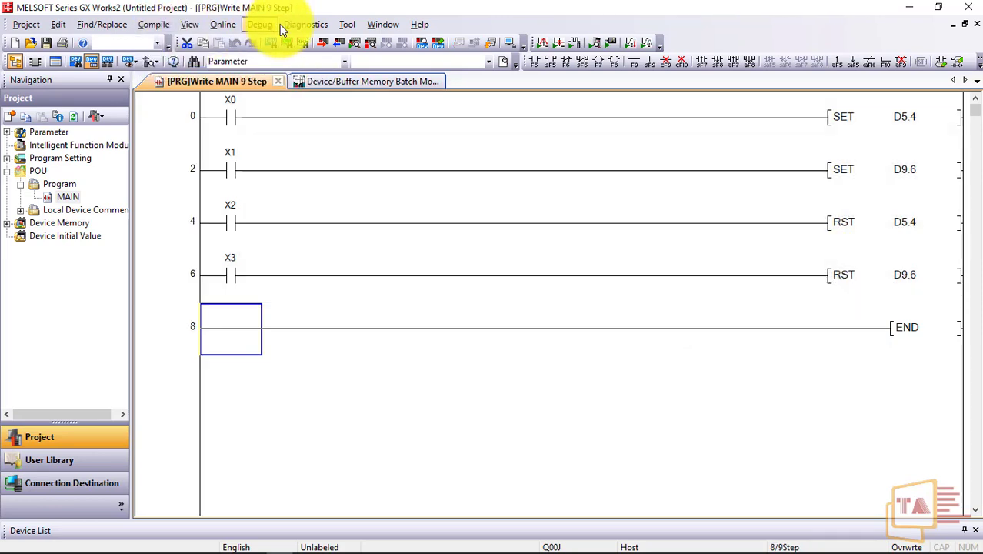
click(263, 25)
click(261, 80)
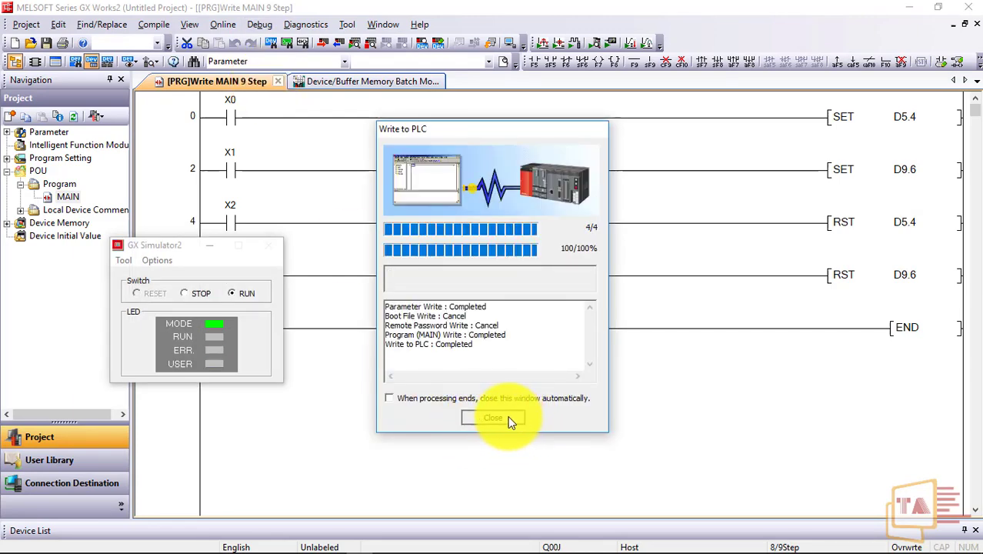
click(501, 417)
click(209, 245)
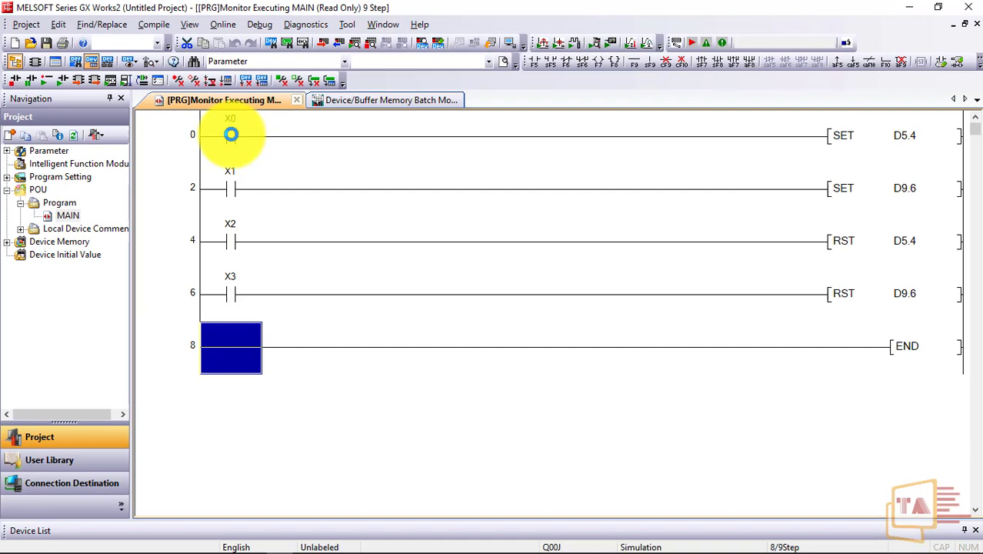
Force X0 on to set D5.4 and check the device memory table.
click(232, 136)
shift+double_click(233, 138)
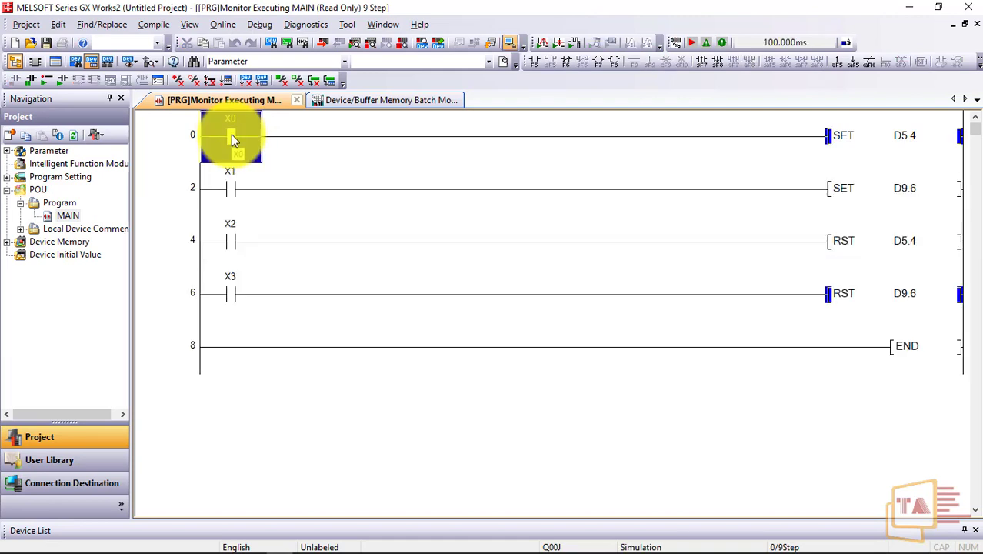
click(387, 100)
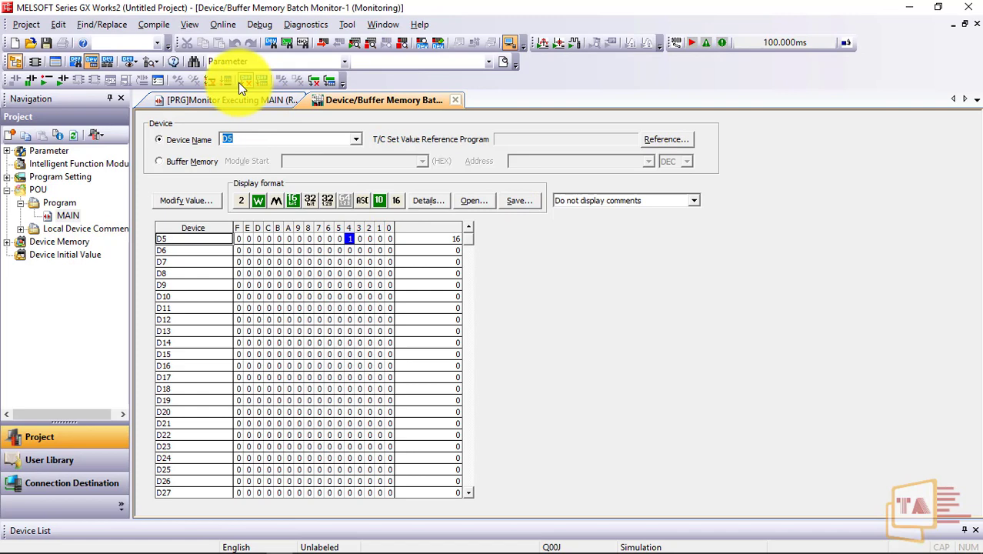
click(248, 101)
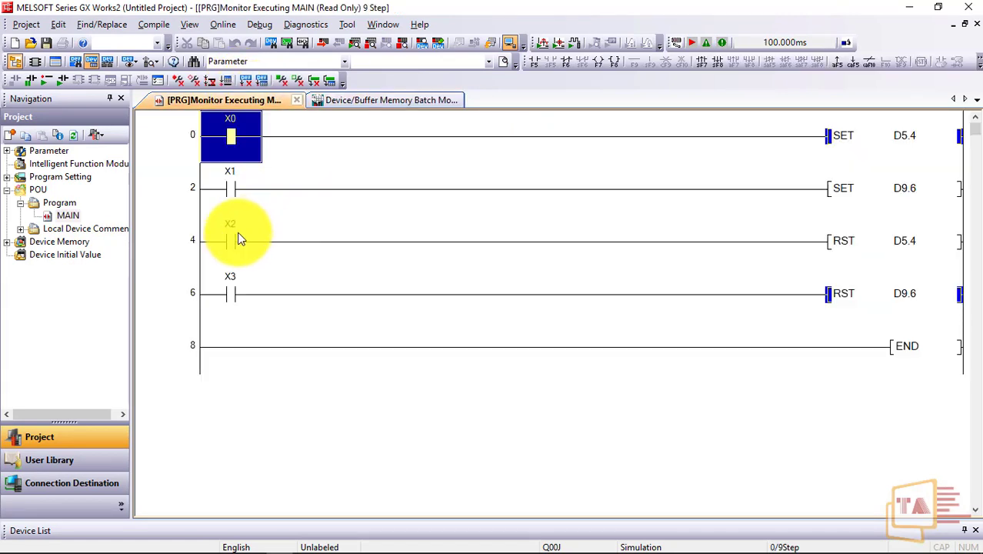
Switch X0 off and X2 on to reset D5.4, then recheck device memory.
click(236, 240)
click(230, 136)
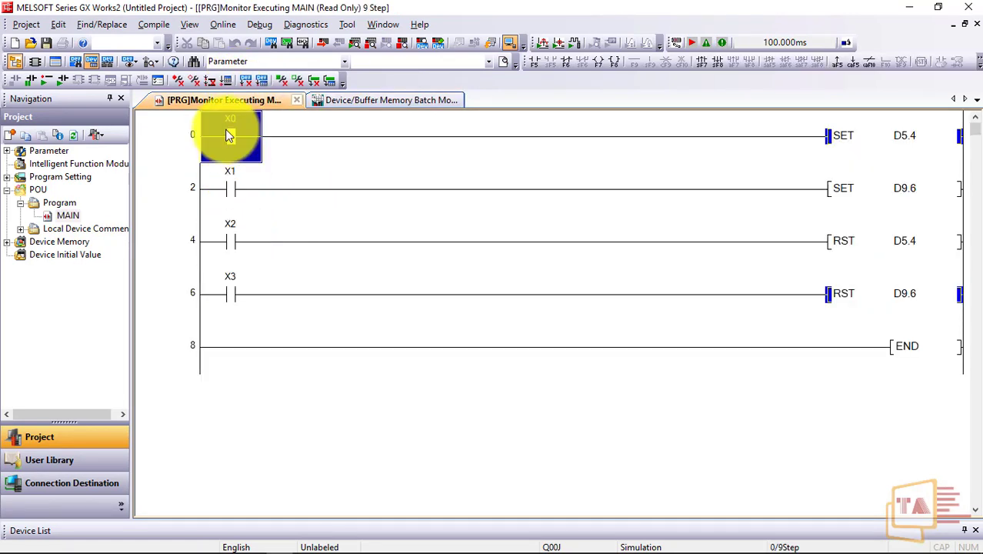
key(Down)
key(Down)
key(Down)
key(Up)
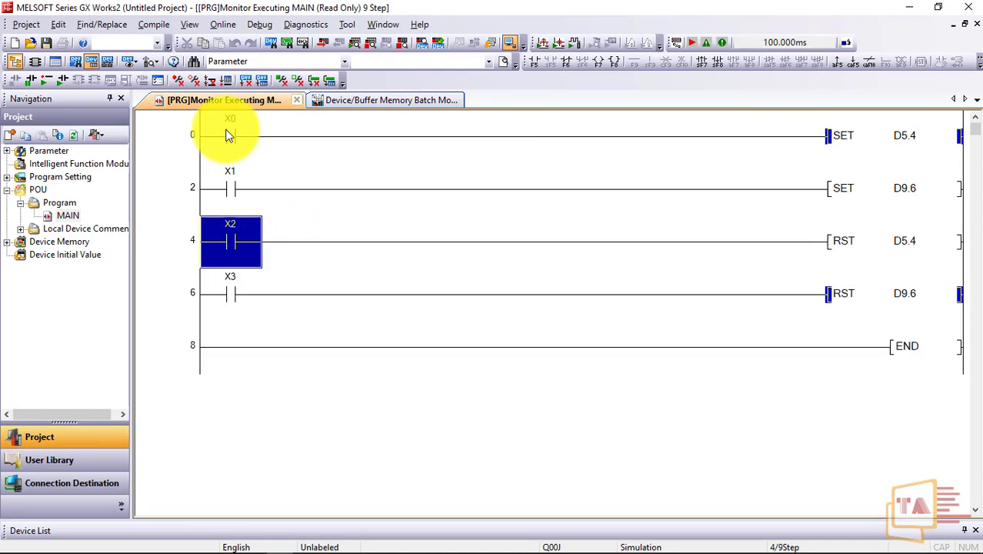
key(shift+Return)
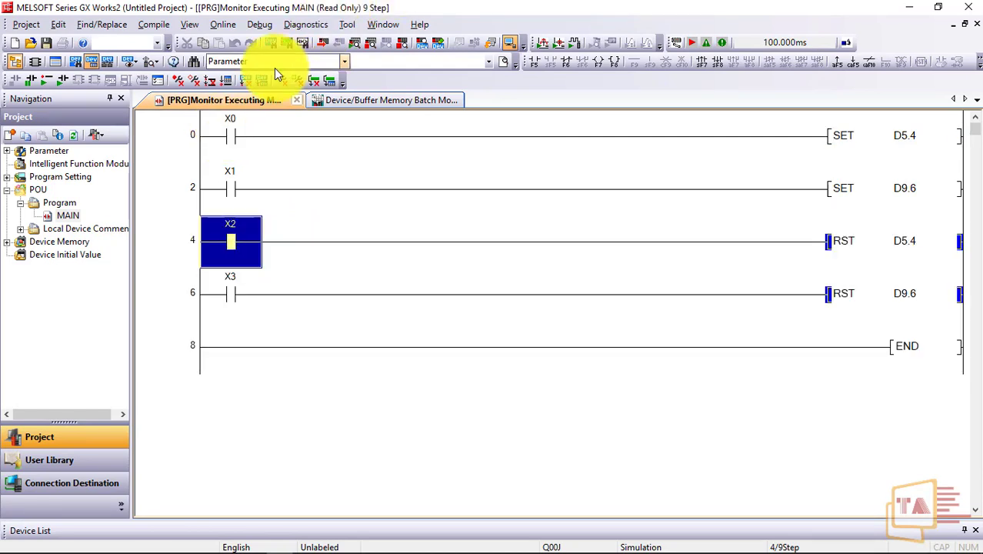
click(371, 100)
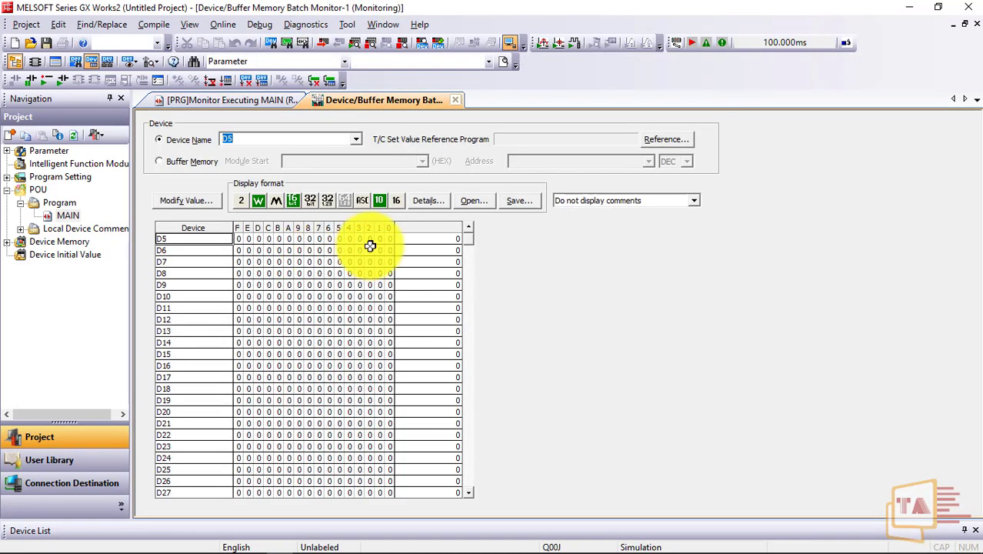
Force X1 on to set D9.6 and confirm D9 reads 64.
click(254, 100)
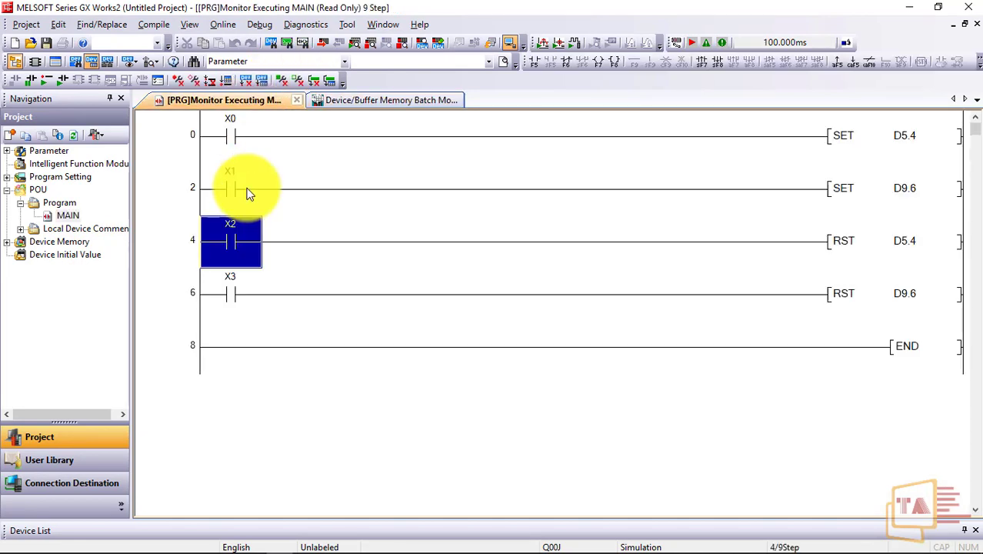
click(238, 186)
shift+double_click(238, 186)
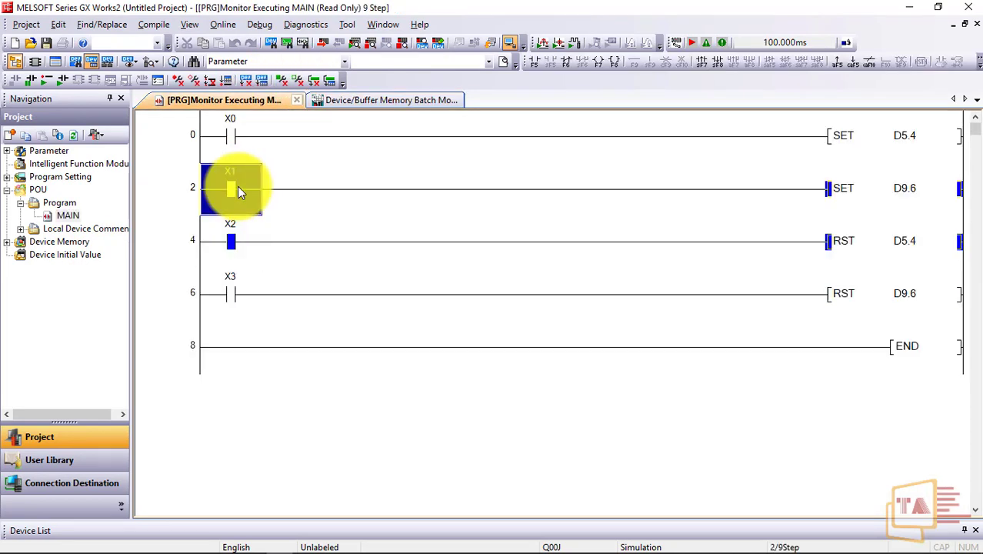
click(339, 100)
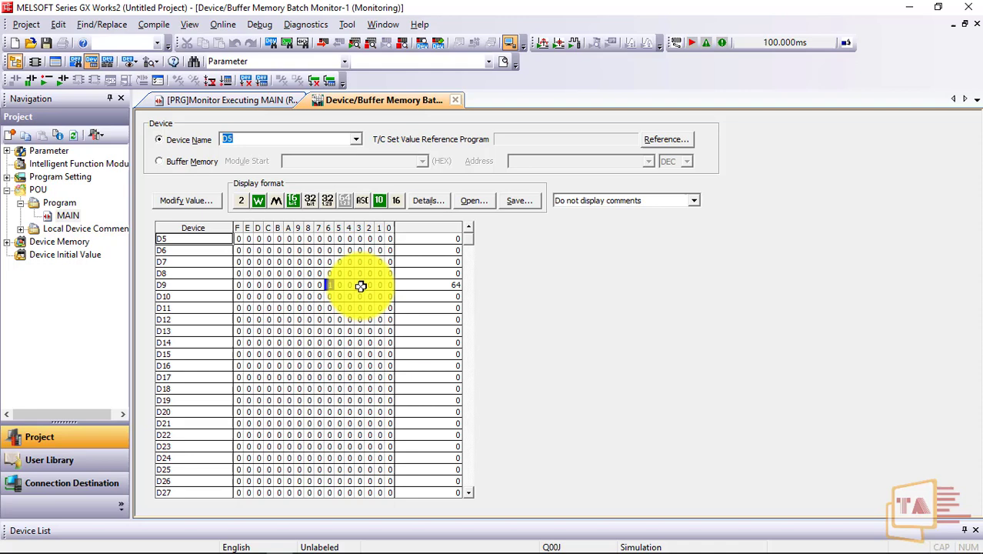
click(219, 99)
Switch X1 and X2 off and X3 on to reset D9.6, then stop monitoring.
key(shift+Return)
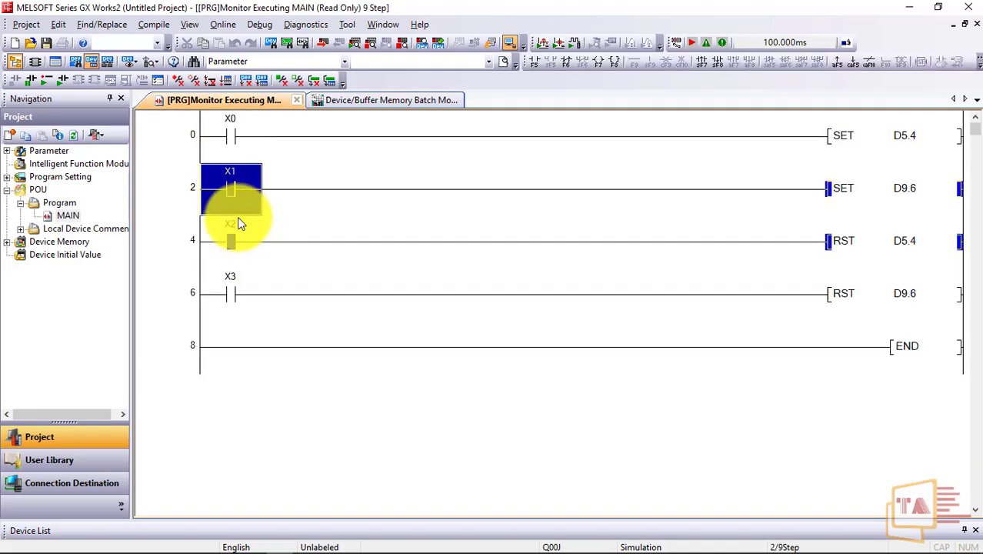
key(Down)
key(shift+Return)
key(Down)
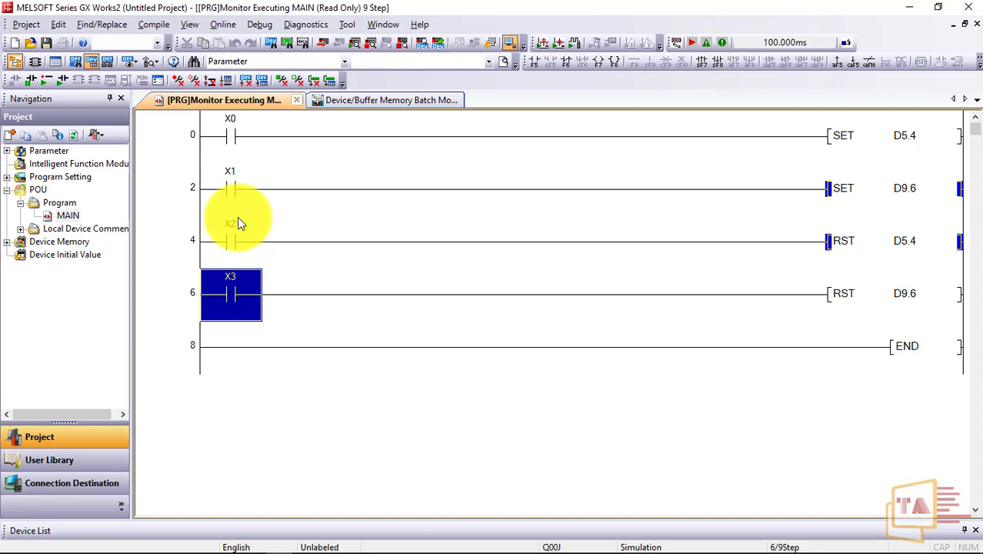
key(shift+Return)
key(Down)
key(Up)
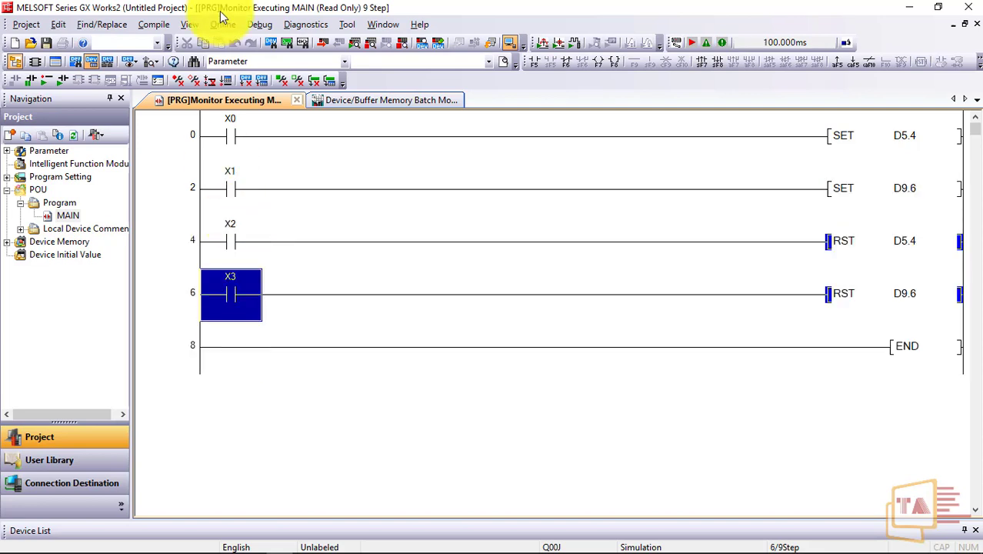
click(266, 26)
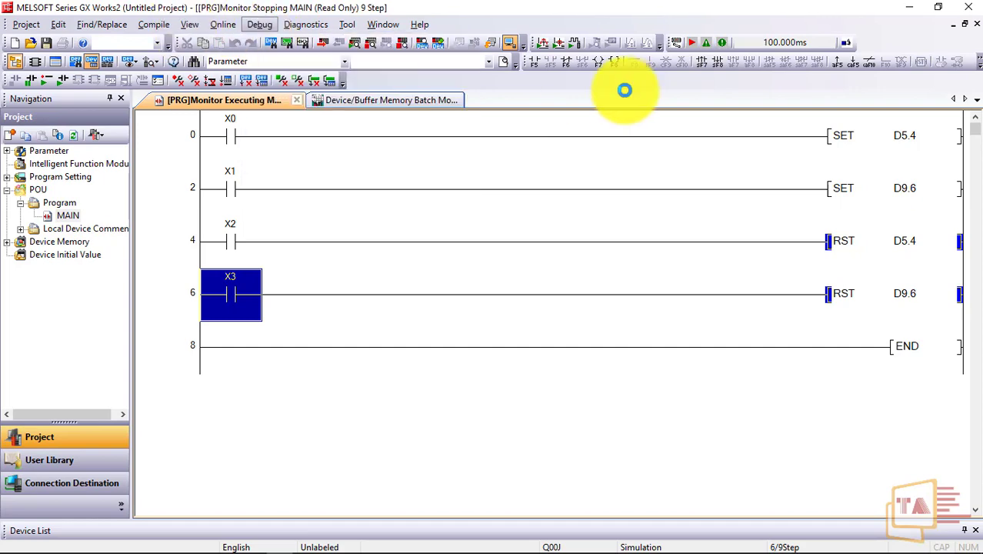
Change rung 0's SET D5.4 to SET X4 in write mode.
double_click(896, 123)
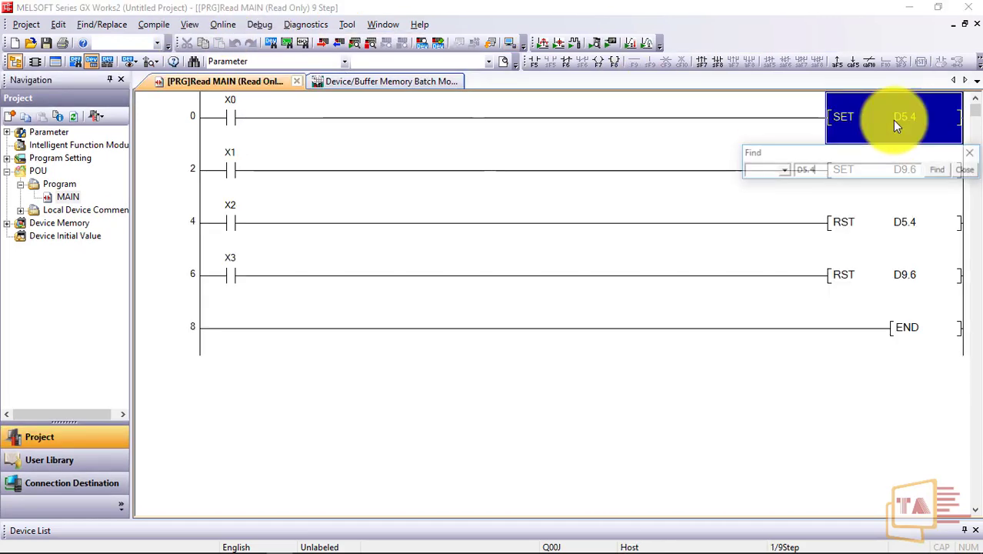
key(Escape)
key(F2)
double_click(892, 120)
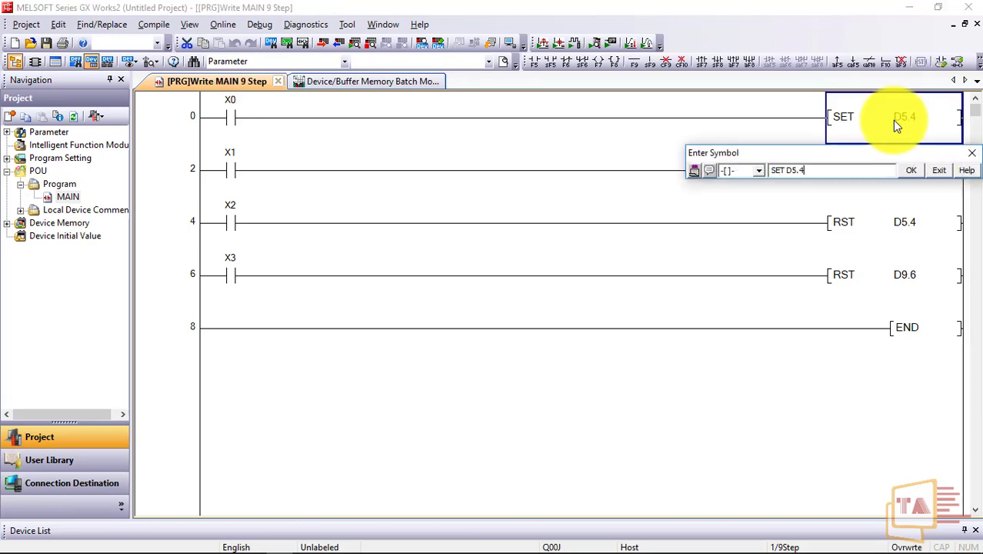
key(BackSpace)
key(BackSpace)
key(BackSpace)
key(BackSpace)
text(X4)
key(Return)
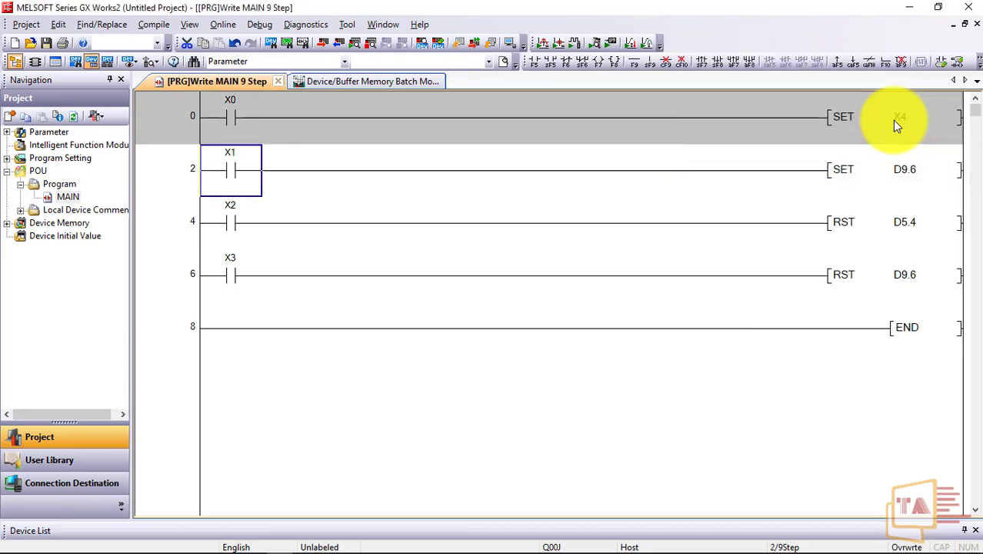
Change rung 4's RST D5.4 to RST X4.
key(Down)
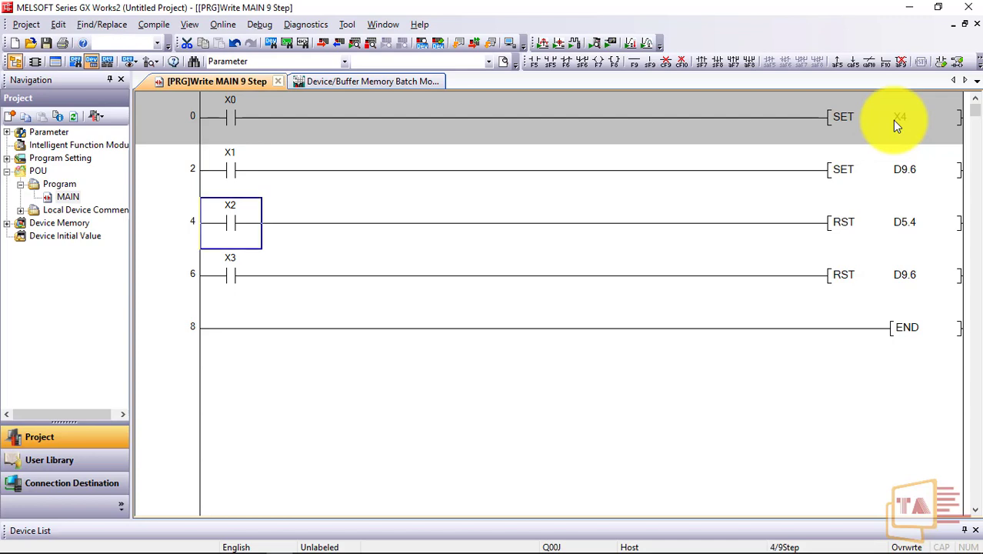
key(Up)
key(Right)
key(Right)
key(Right)
key(Right)
key(Right)
key(Right)
key(Right)
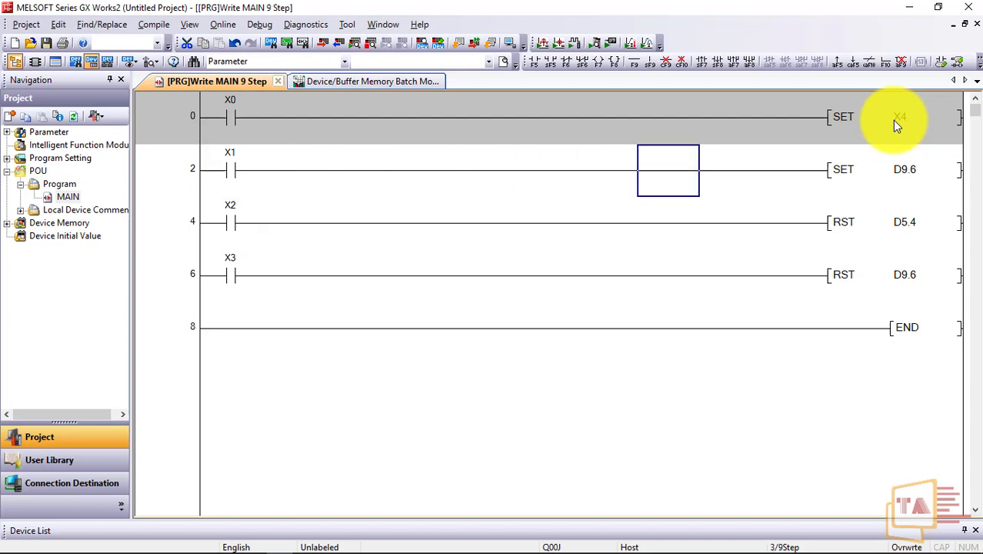
key(Right)
key(Right)
key(Right)
key(Down)
key(Return)
key(End)
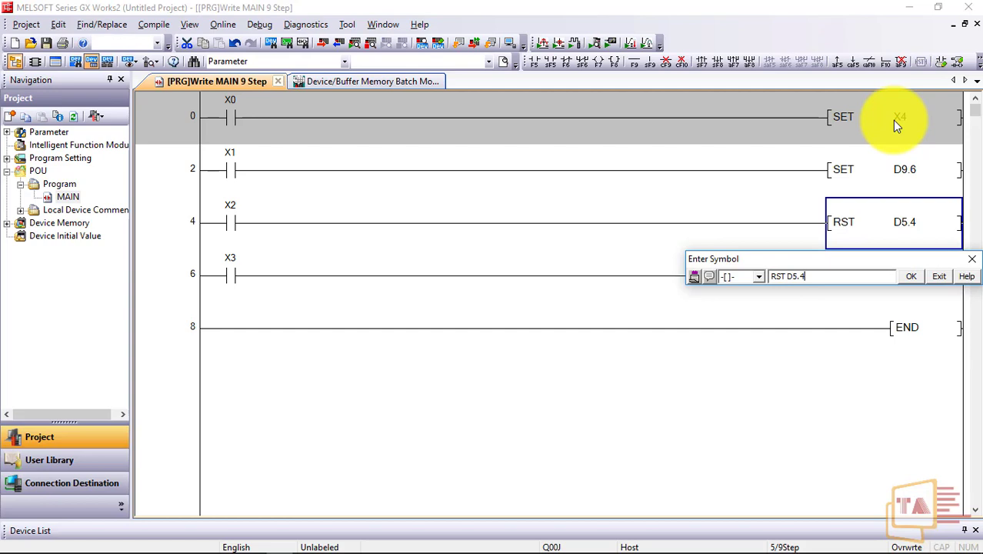
key(BackSpace)
key(BackSpace)
key(BackSpace)
key(BackSpace)
text(x4)
key(Return)
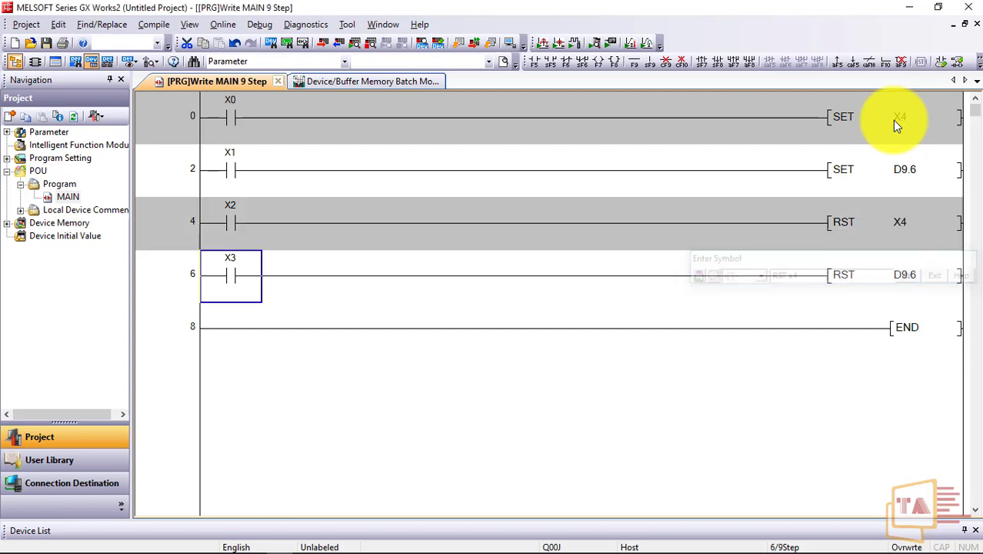
Build the revised ladder, start the simulation and close the Write to PLC report.
click(155, 24)
click(163, 40)
click(259, 24)
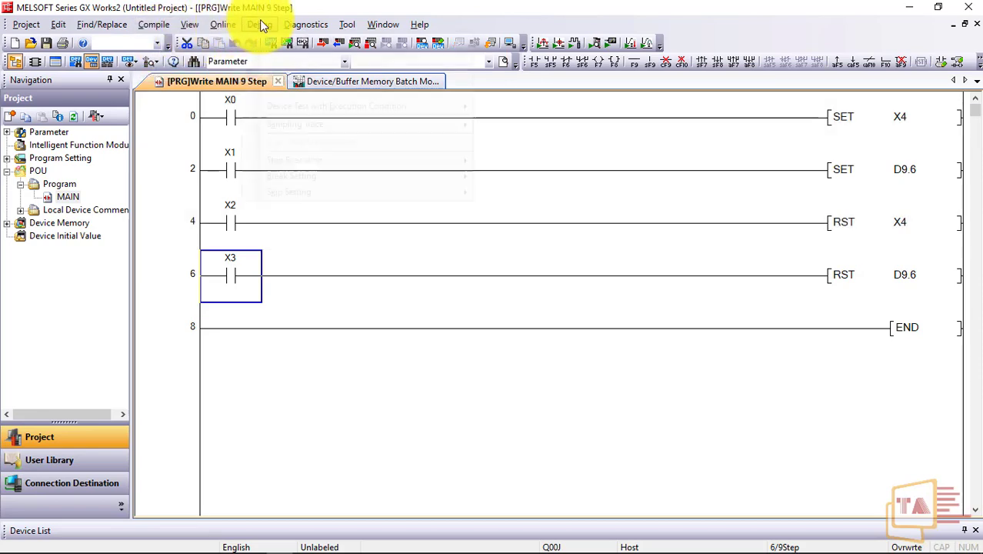
click(276, 36)
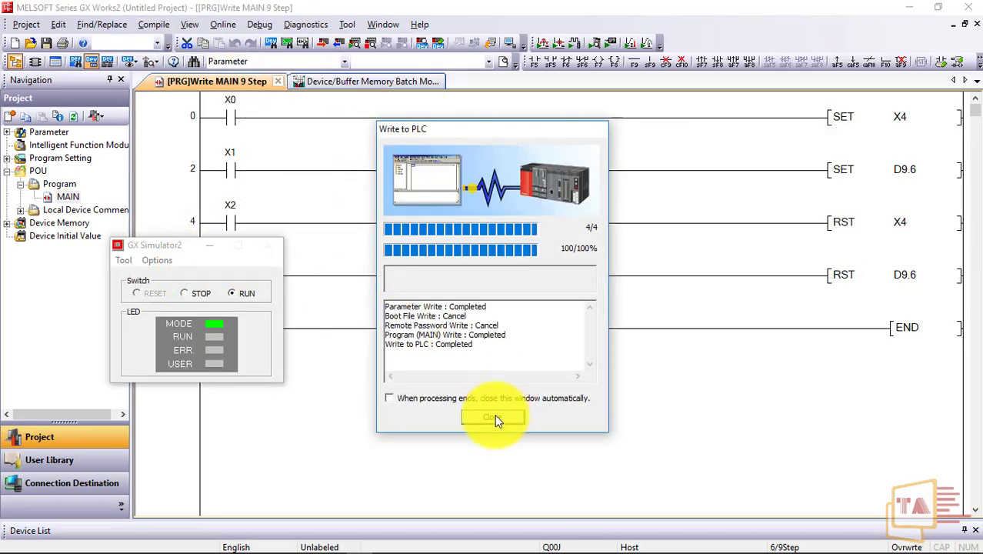
click(494, 415)
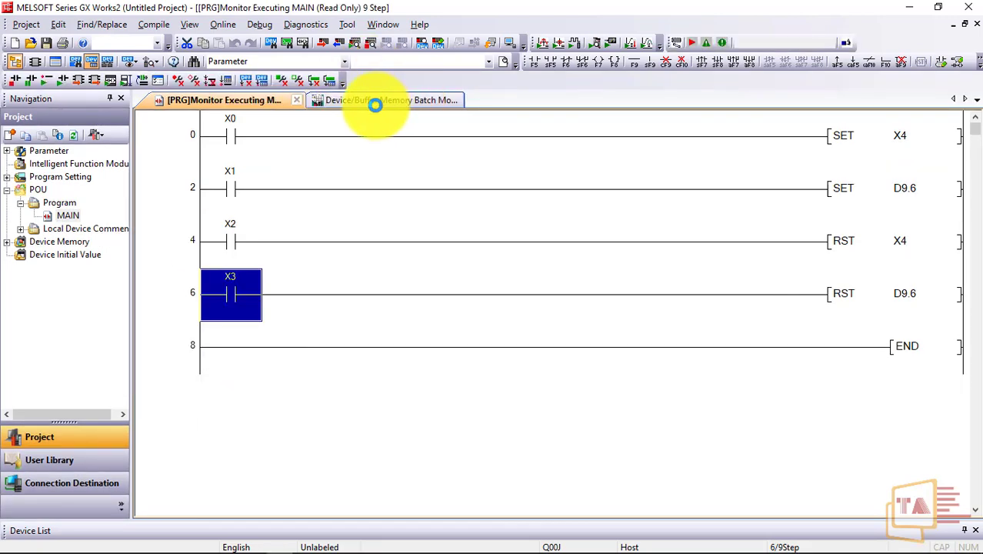
List devices starting from X0 in the Device Batch Monitor.
click(335, 100)
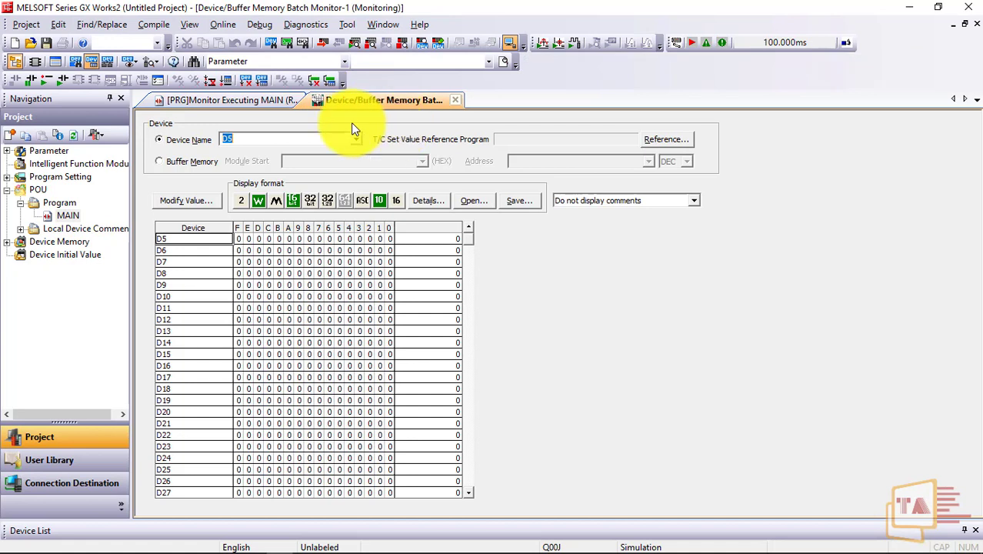
text(X)
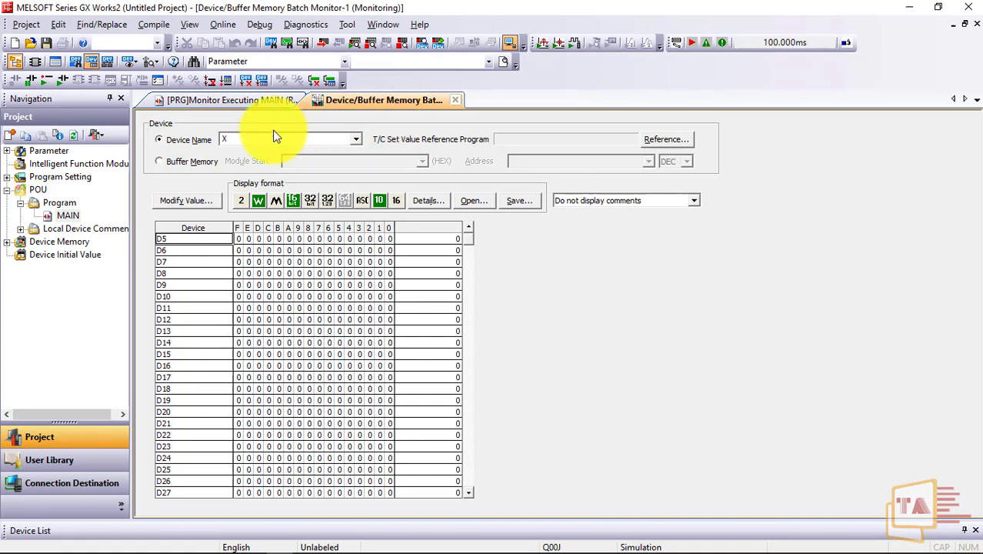
text(0)
key(Return)
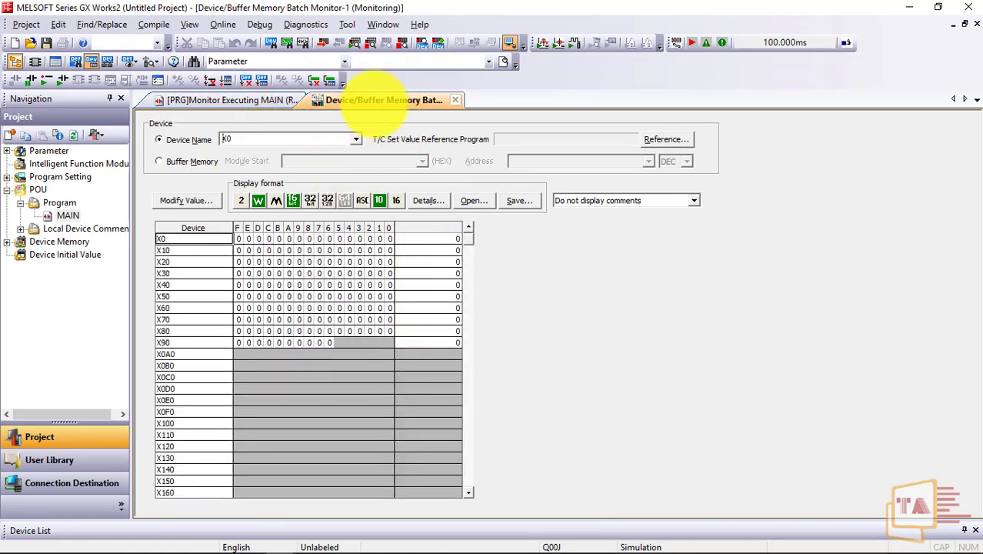
Force X0 on to set X4 and check X4 in the batch monitor.
click(191, 100)
click(236, 139)
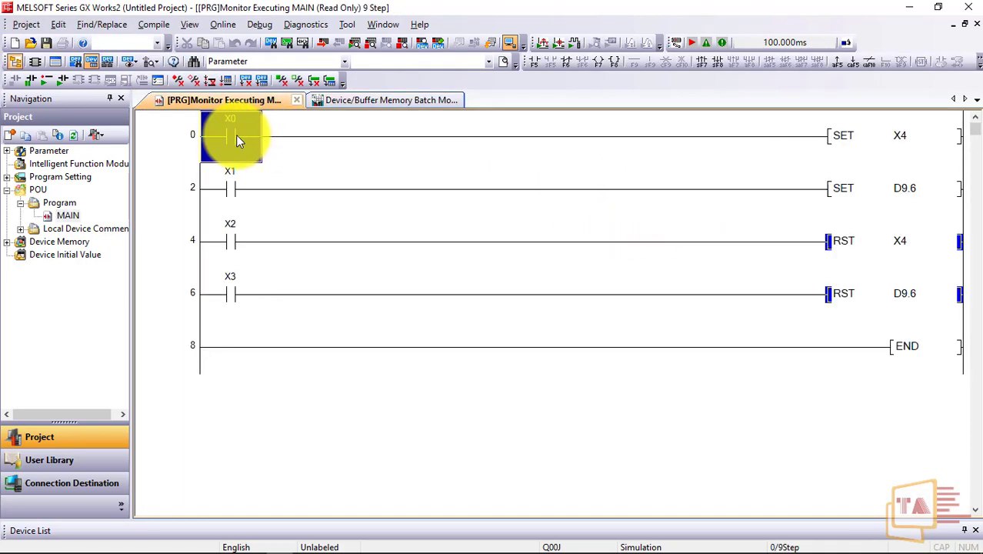
shift+double_click(236, 137)
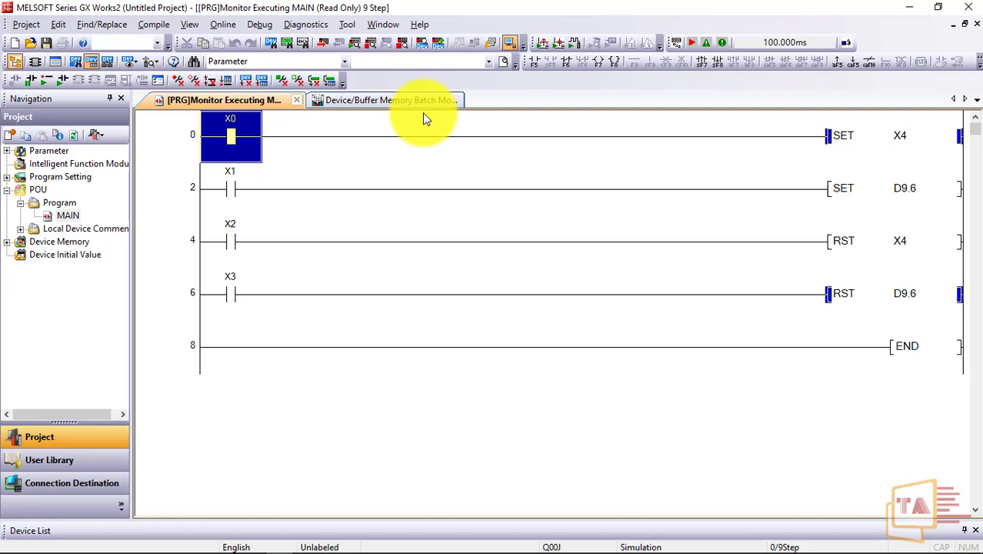
click(403, 102)
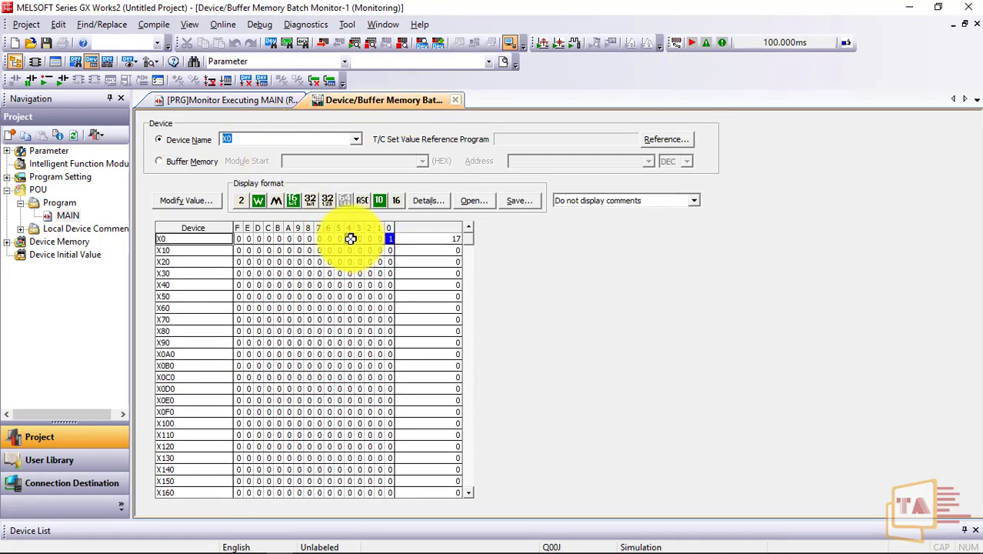
click(259, 97)
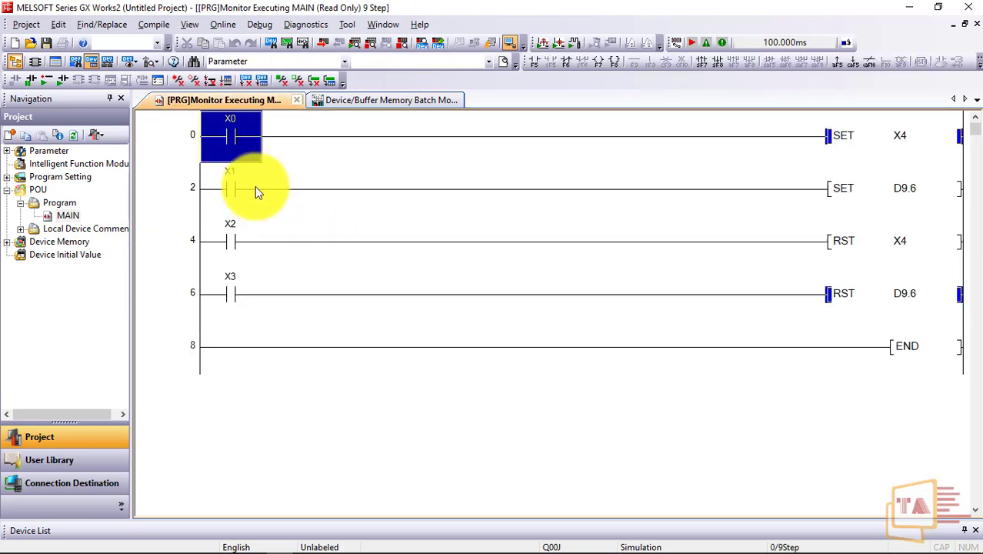
click(866, 154)
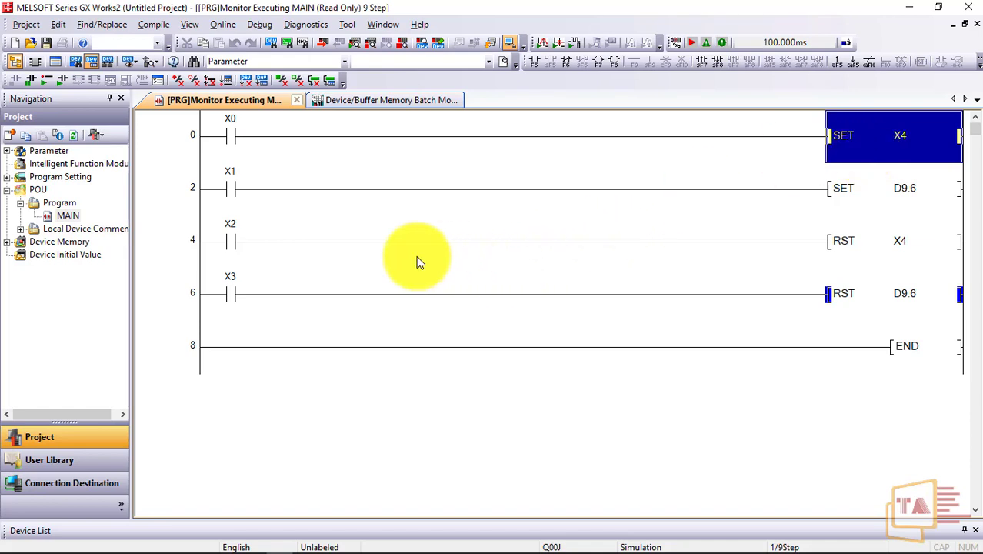
Force X2 on to reset X4 and recheck the batch monitor.
click(237, 243)
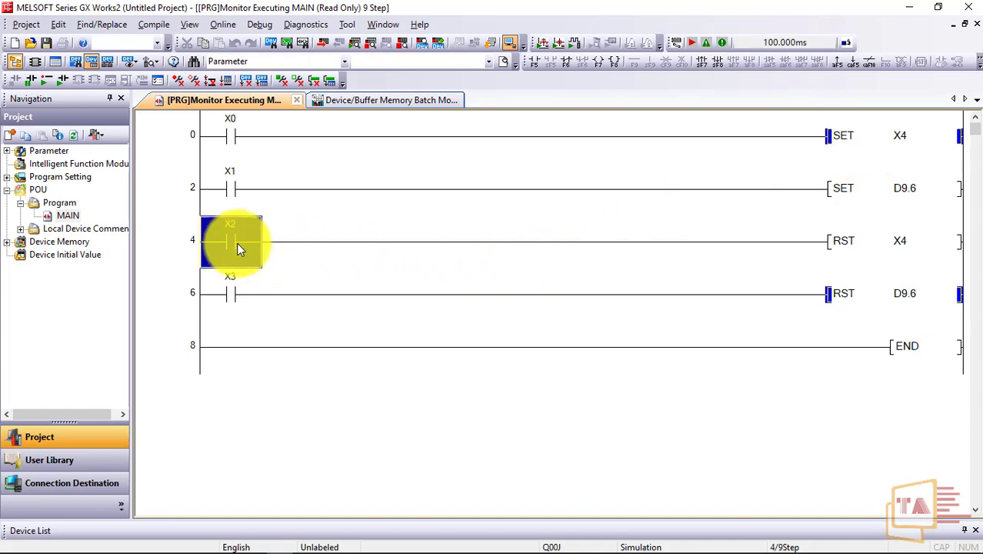
shift+double_click(237, 243)
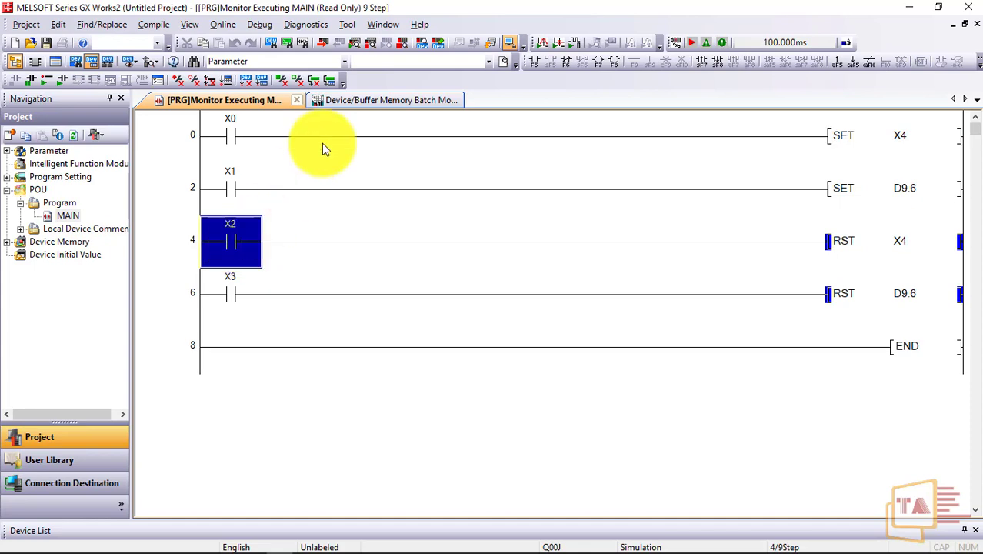
click(375, 100)
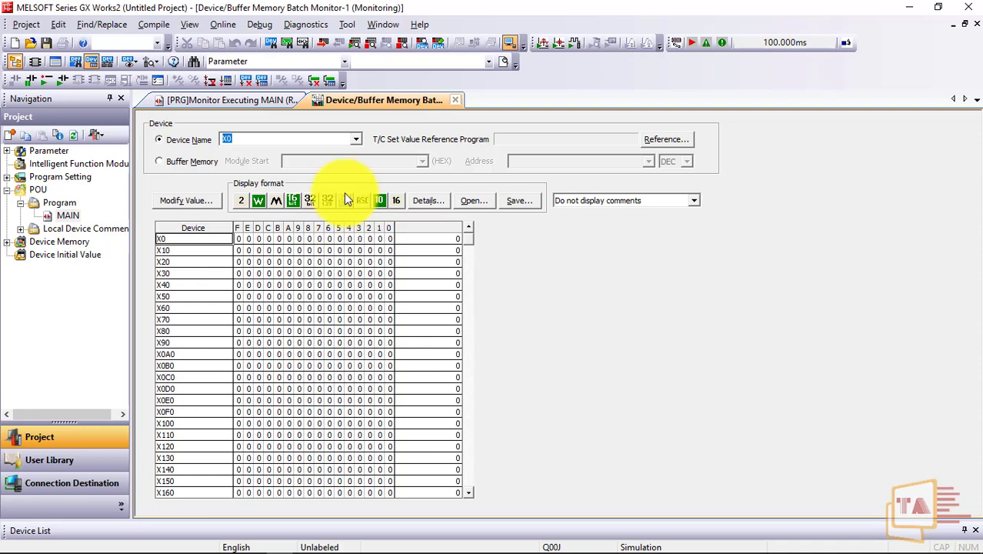
click(241, 100)
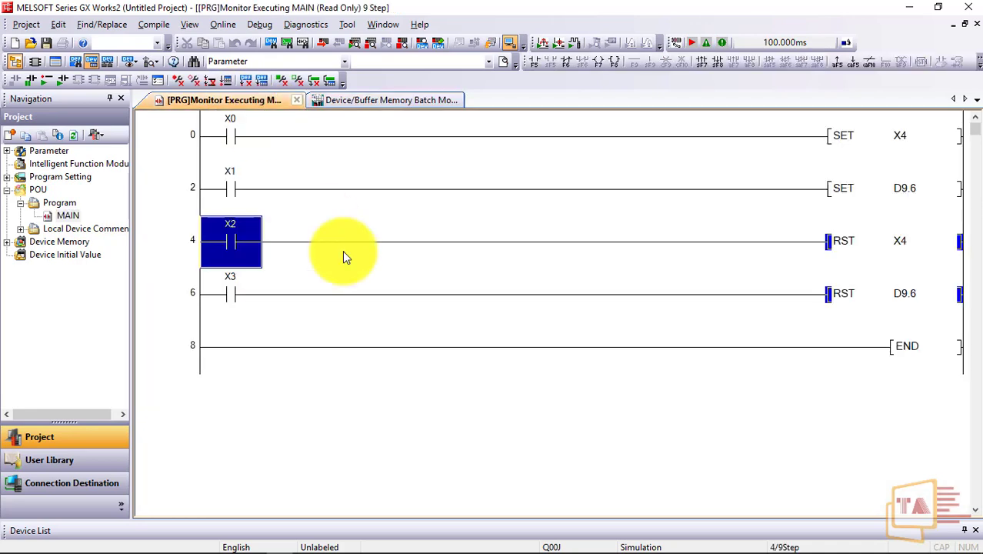